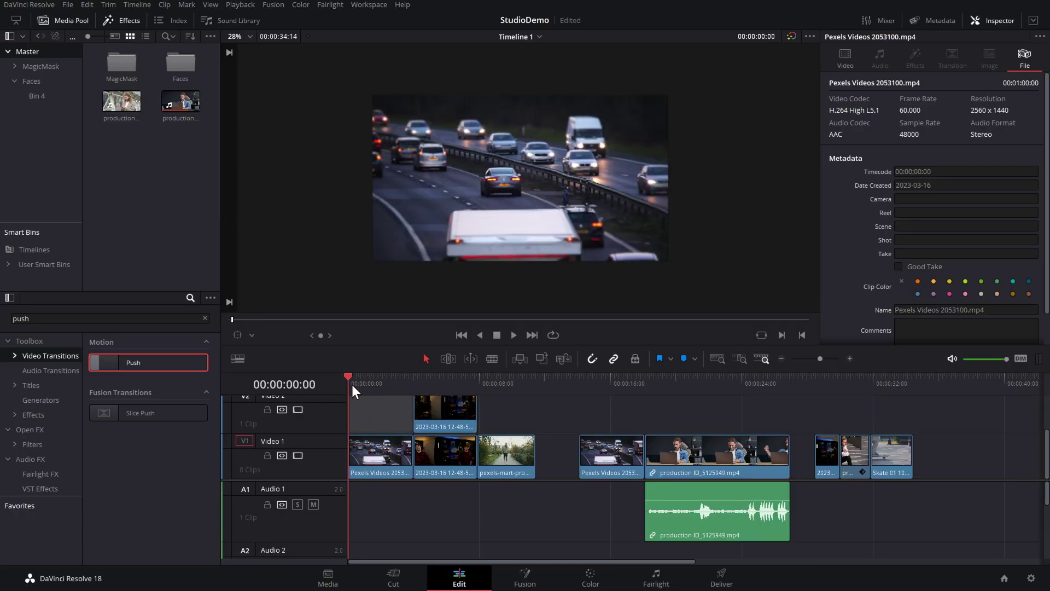
# - Play the start of the timeline and open the first traffic clip on Video 1 in the Color page
pyautogui.press('space')
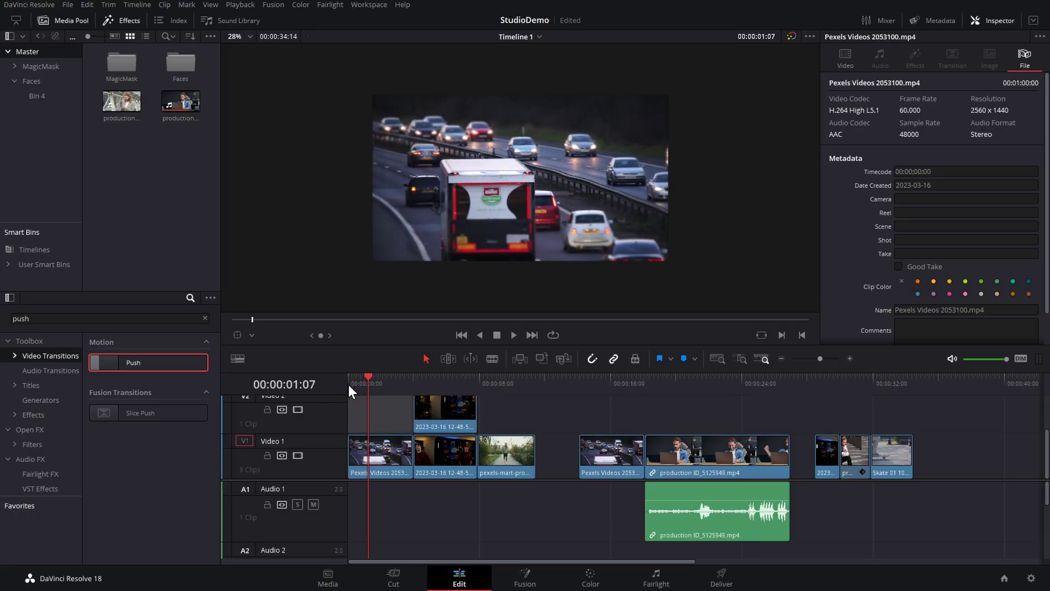
pyautogui.click(379, 444)
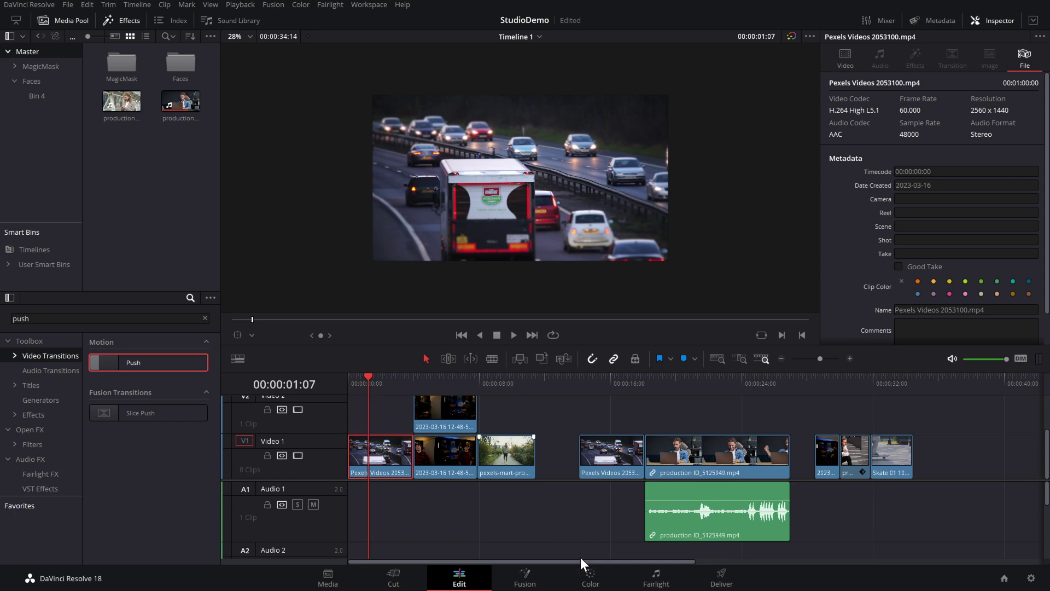
pyautogui.click(590, 579)
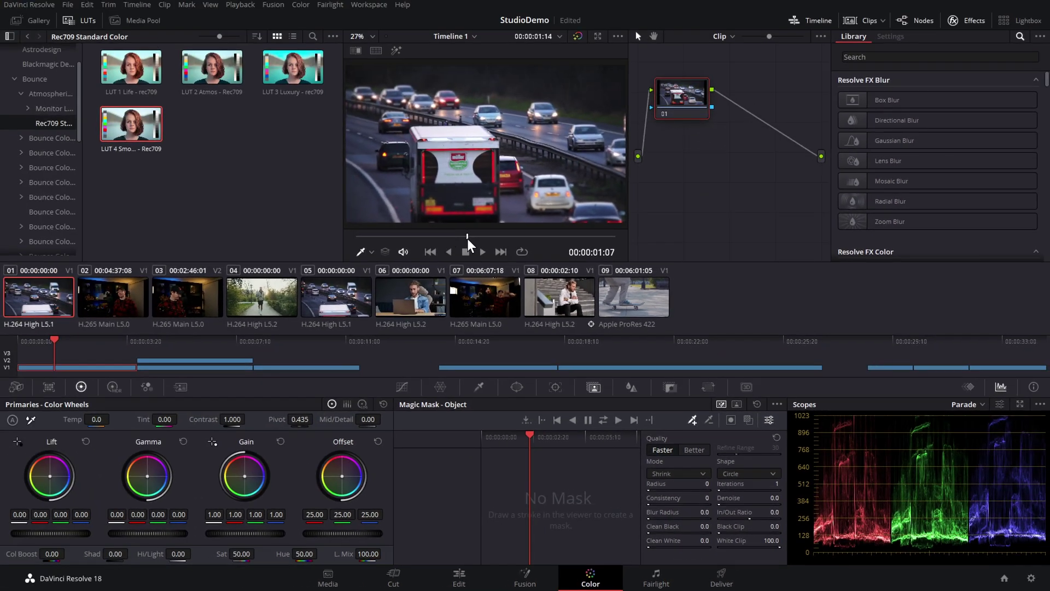
# - Mask the white car behind the truck with a Magic Mask object stroke, tracked forward and reverse with the mask overlay shown
pyautogui.moveTo(389, 99); pyautogui.dragTo(380, 98)
pyautogui.moveTo(461, 239); pyautogui.dragTo(470, 236)
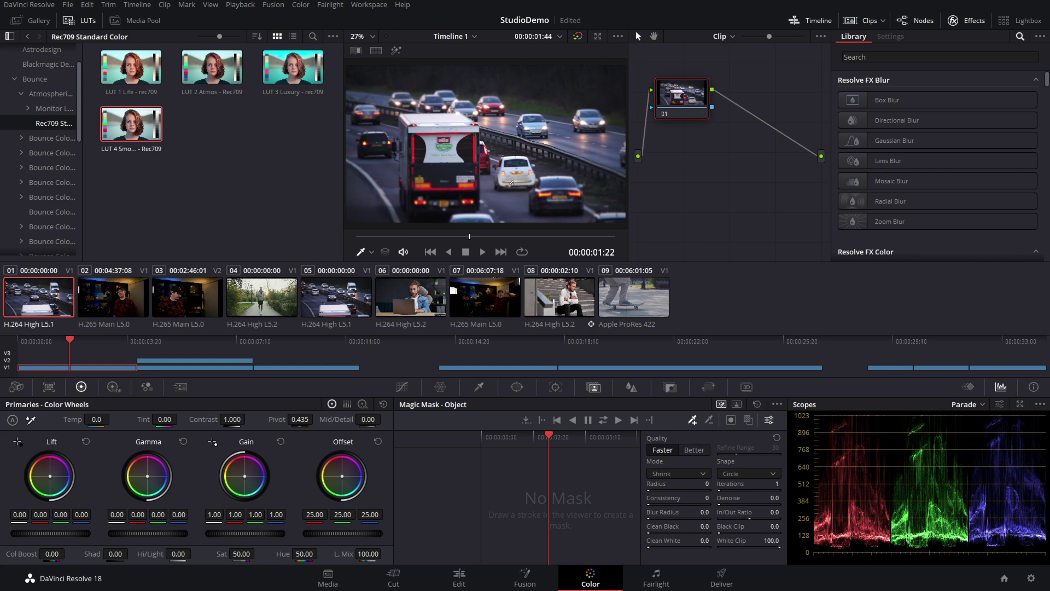
pyautogui.moveTo(523, 173); pyautogui.dragTo(517, 175)
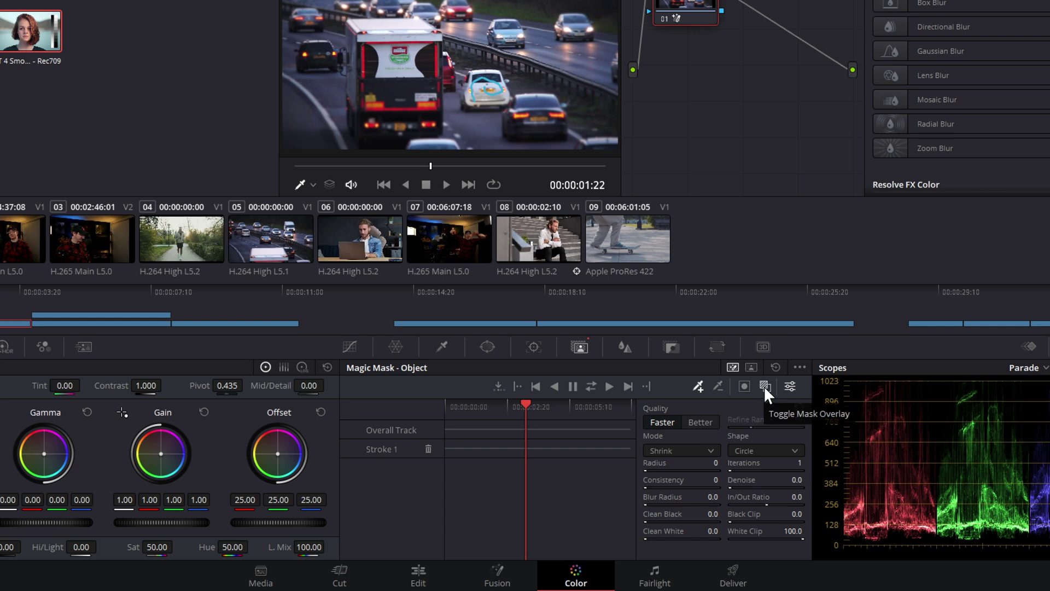
pyautogui.click(763, 386)
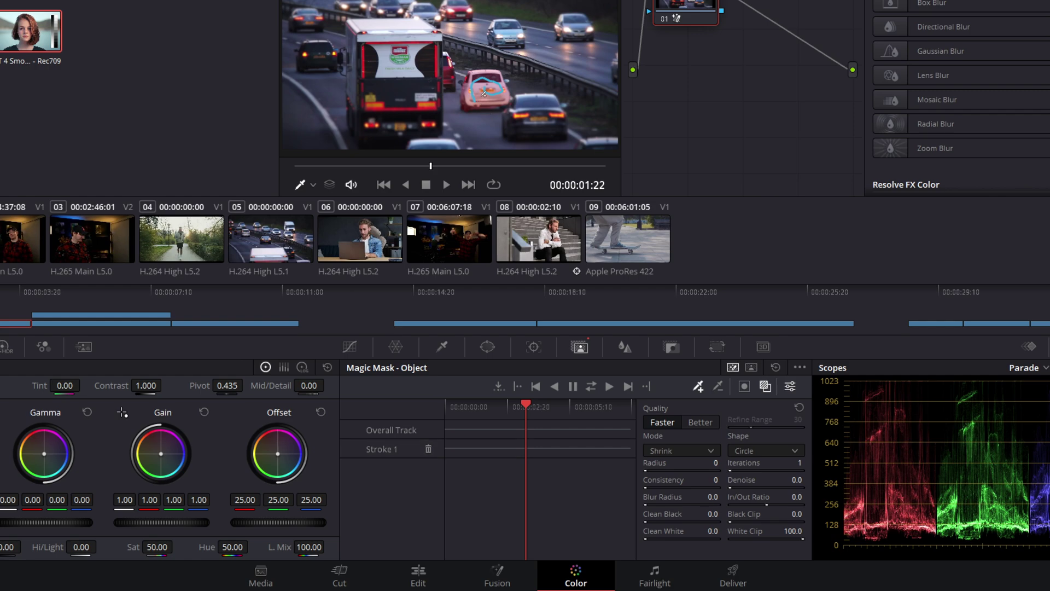
pyautogui.click(592, 385)
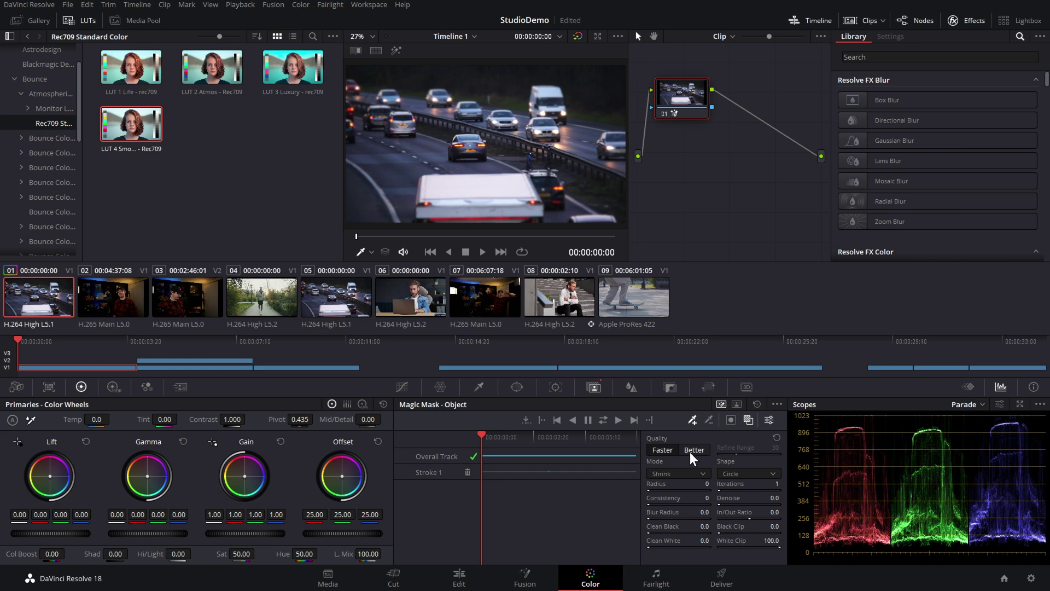
# - Review the tracked car partway through the clip, hide the mask overlay and shift its Offset color balance
pyautogui.moveTo(497, 436); pyautogui.dragTo(566, 440)
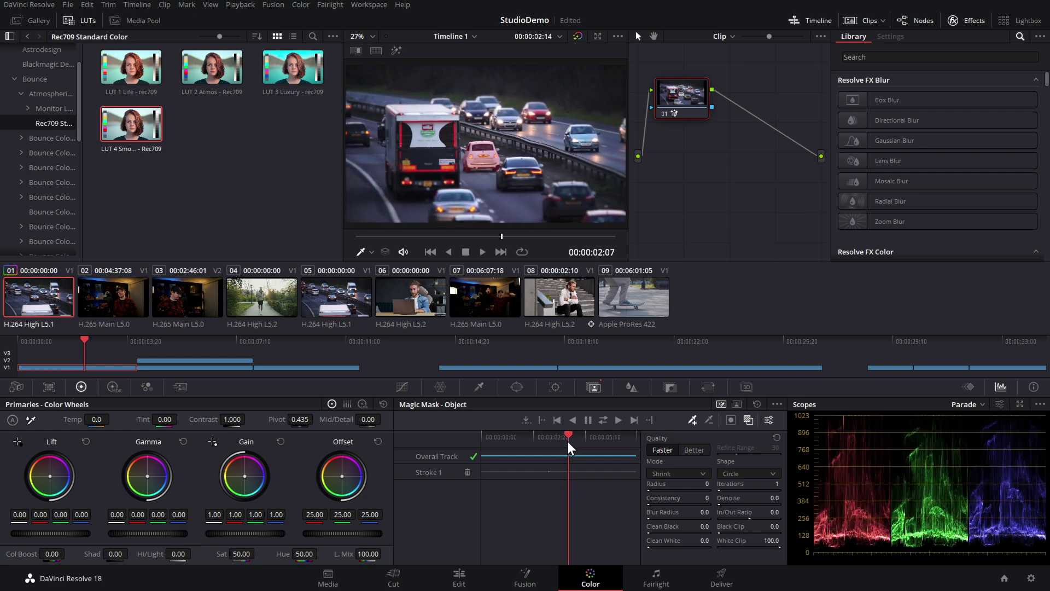
pyautogui.click(747, 422)
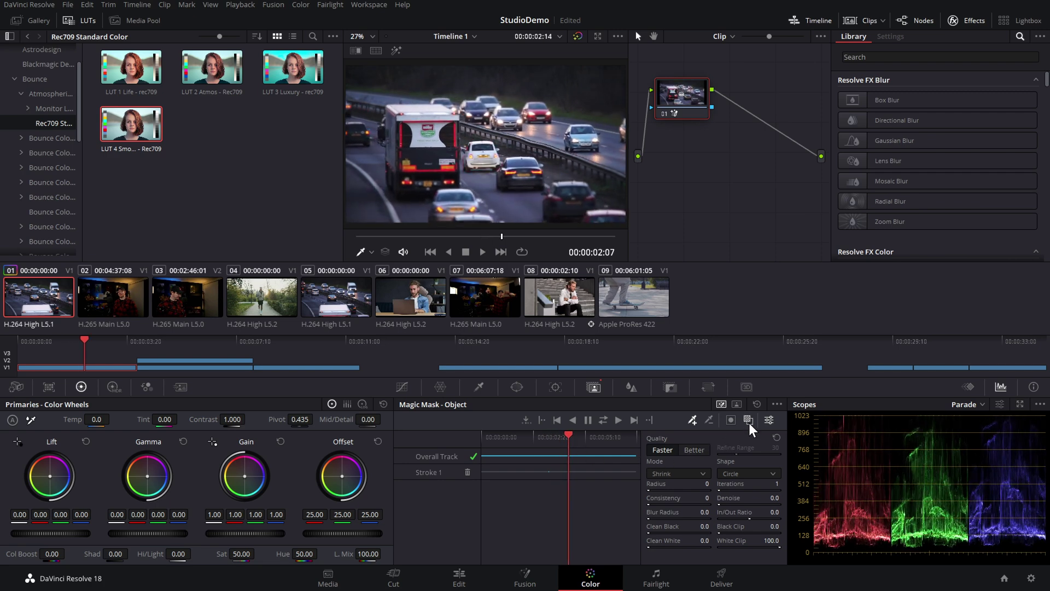
pyautogui.moveTo(338, 473)
pyautogui.mouseDown()
pyautogui.moveTo(350, 476)
pyautogui.moveTo(335, 474)
pyautogui.mouseUp()
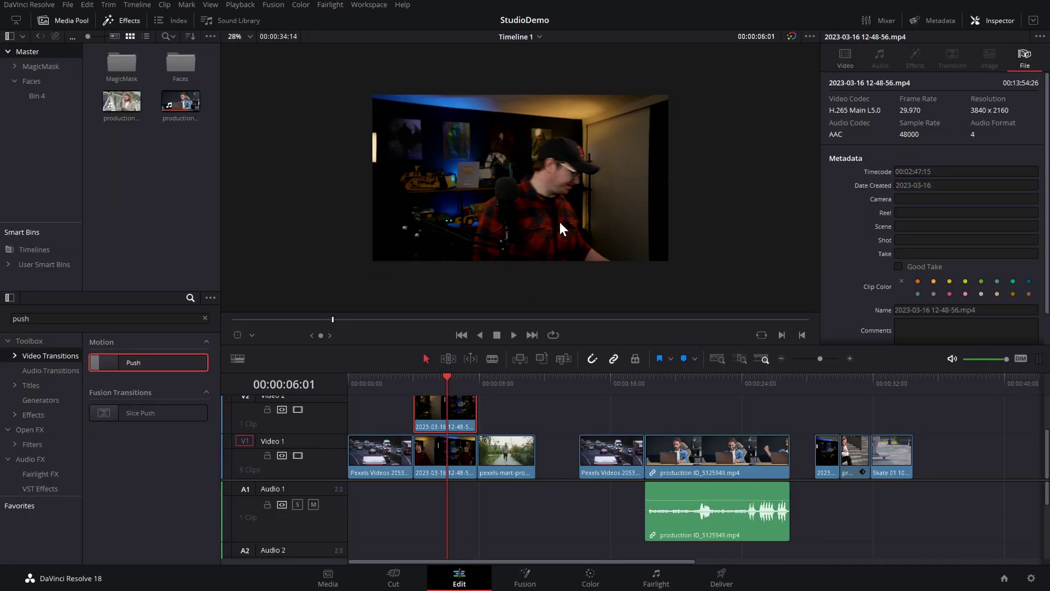
# - Disable and re-enable the Video 2 clip of the man for comparison, and open it in the Color page
pyautogui.press('d')
pyautogui.press('d')
pyautogui.click(590, 577)
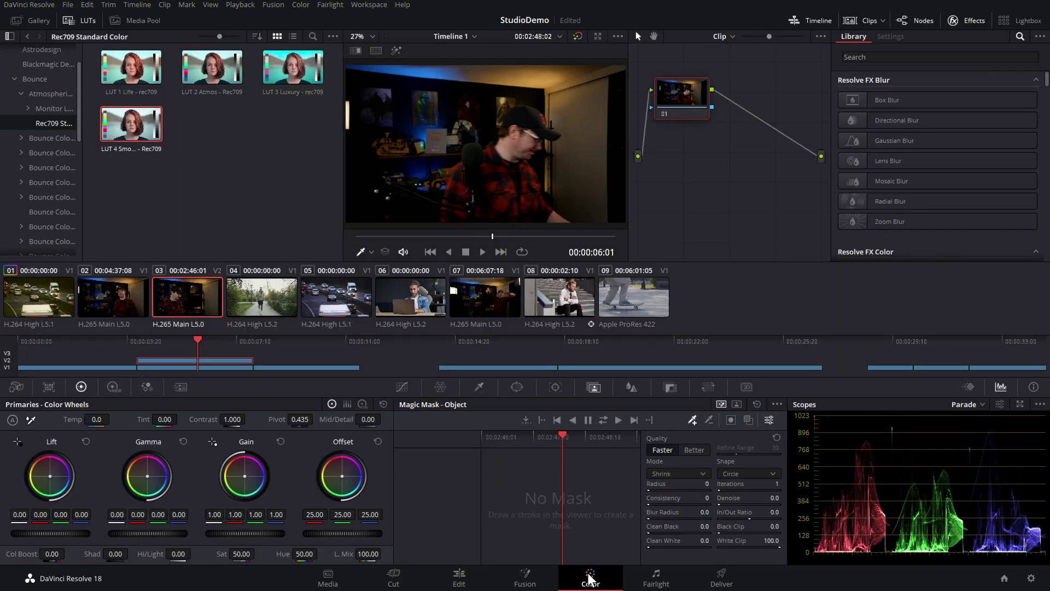
# - Draw a Magic Mask object stroke over the man in the plaid shirt and cap, and track it forward and reverse
pyautogui.moveTo(495, 237)
pyautogui.mouseDown()
pyautogui.moveTo(519, 238)
pyautogui.moveTo(547, 201)
pyautogui.mouseUp()
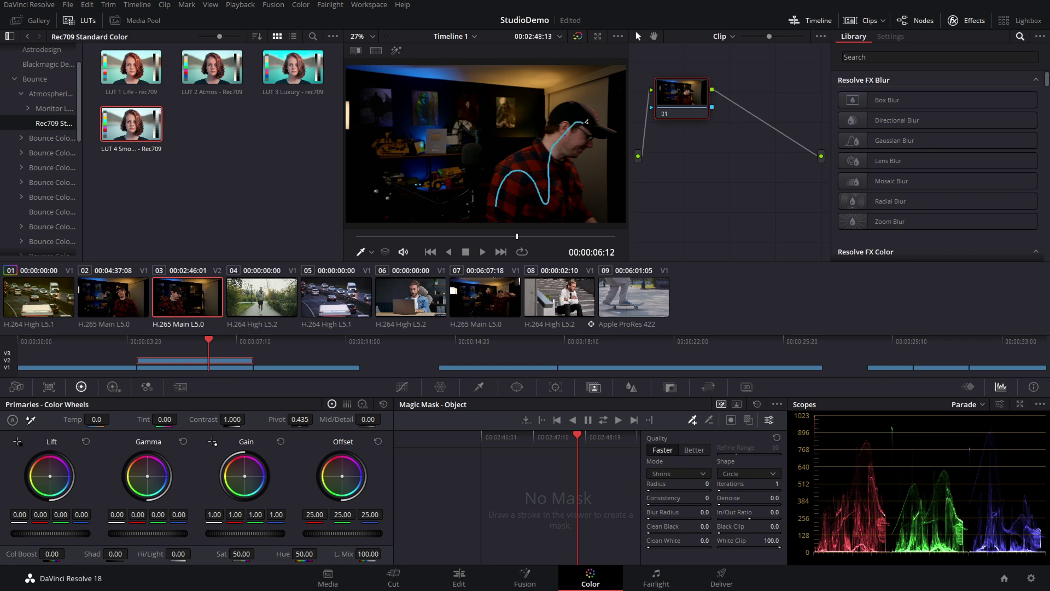
pyautogui.click(603, 420)
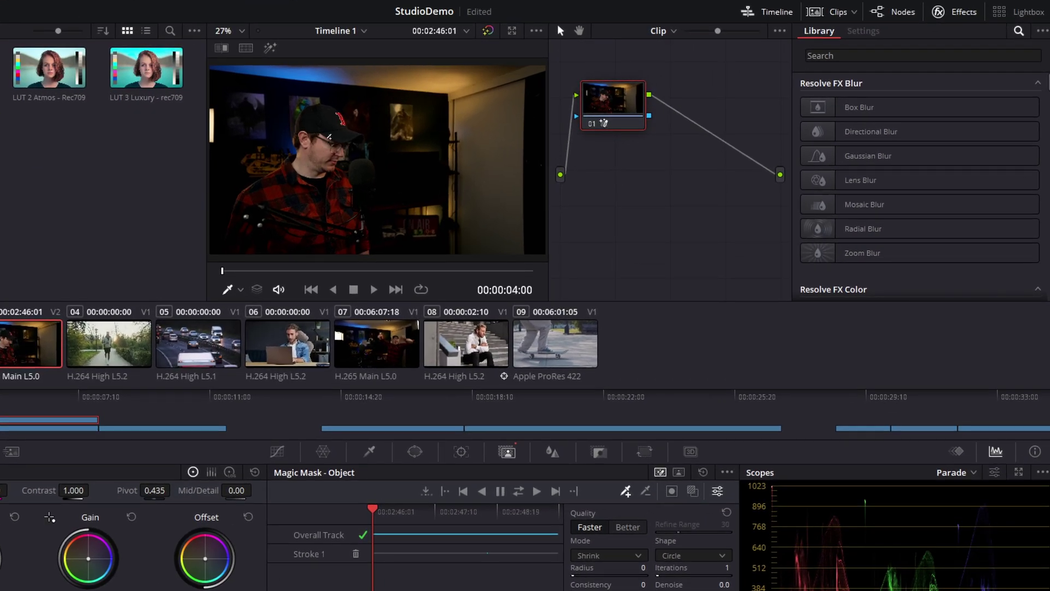
# - Add an alpha output to the node graph, connect node 01's mask output to it and scrub the result
pyautogui.rightClick(658, 147)
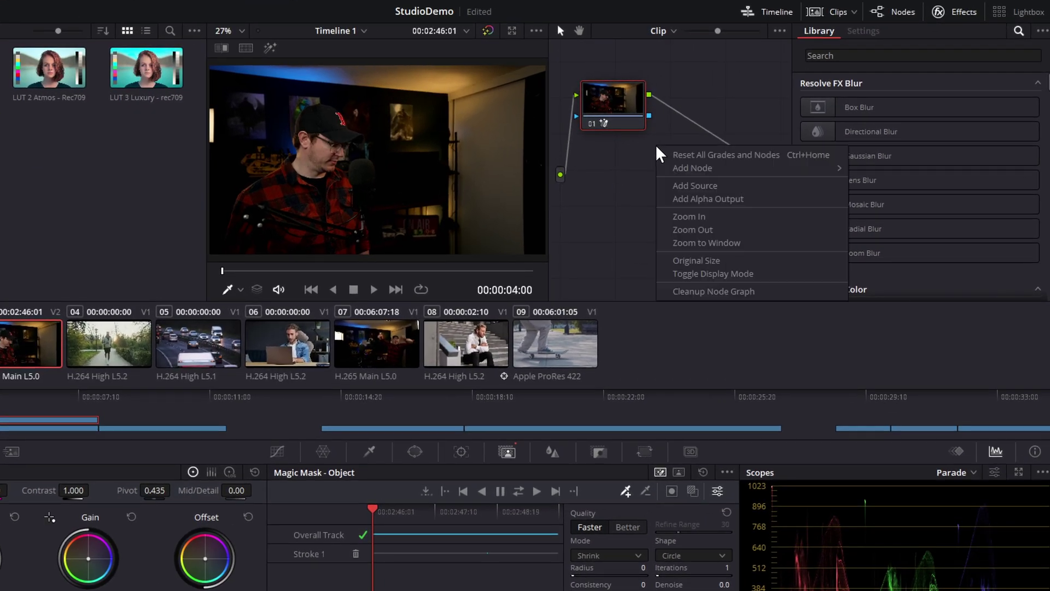
pyautogui.click(713, 200)
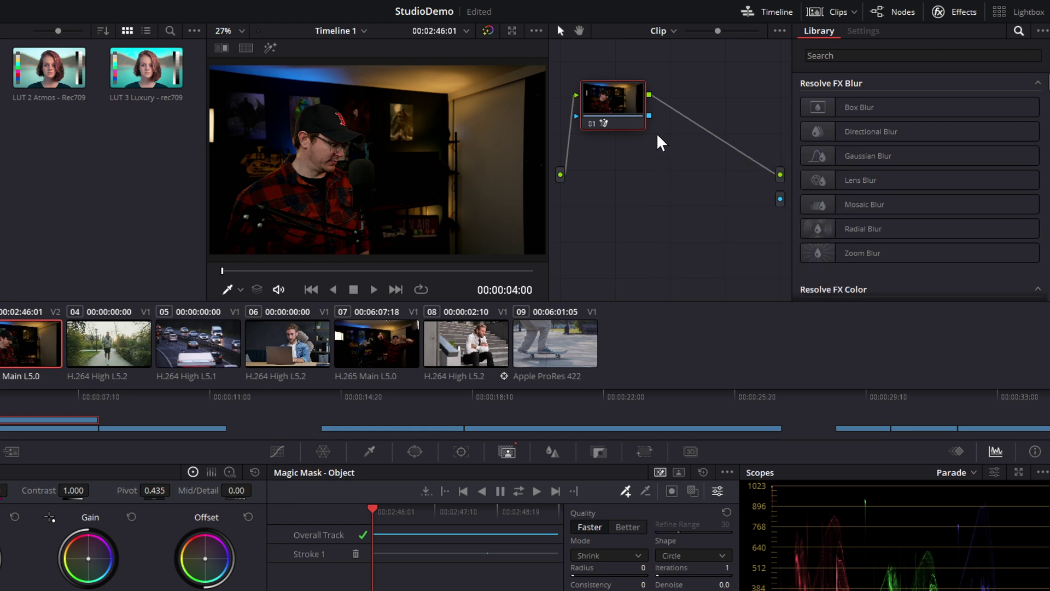
pyautogui.moveTo(649, 116); pyautogui.dragTo(775, 197)
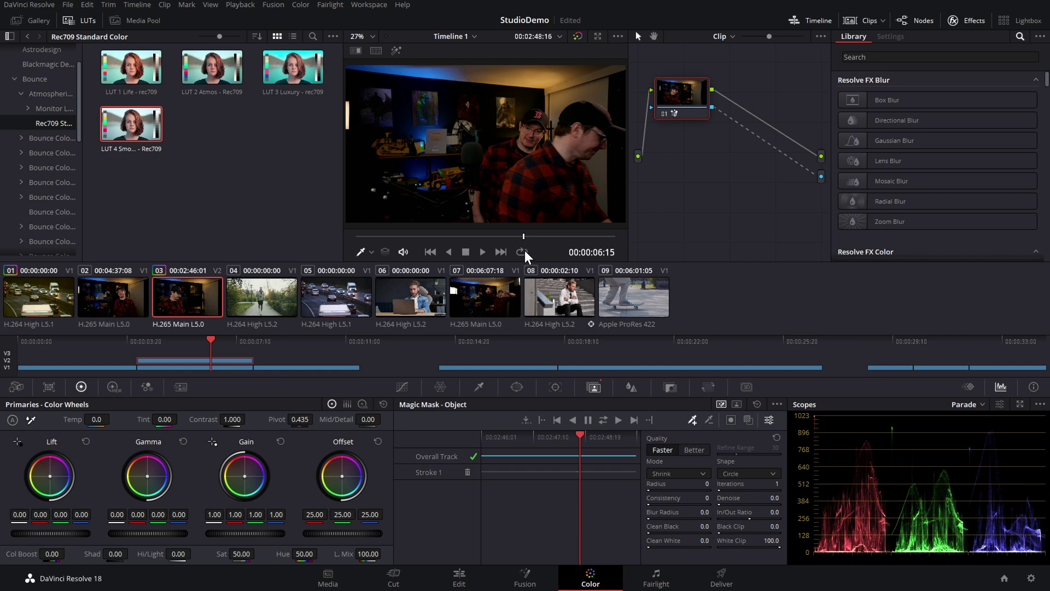
pyautogui.moveTo(464, 235); pyautogui.dragTo(418, 235)
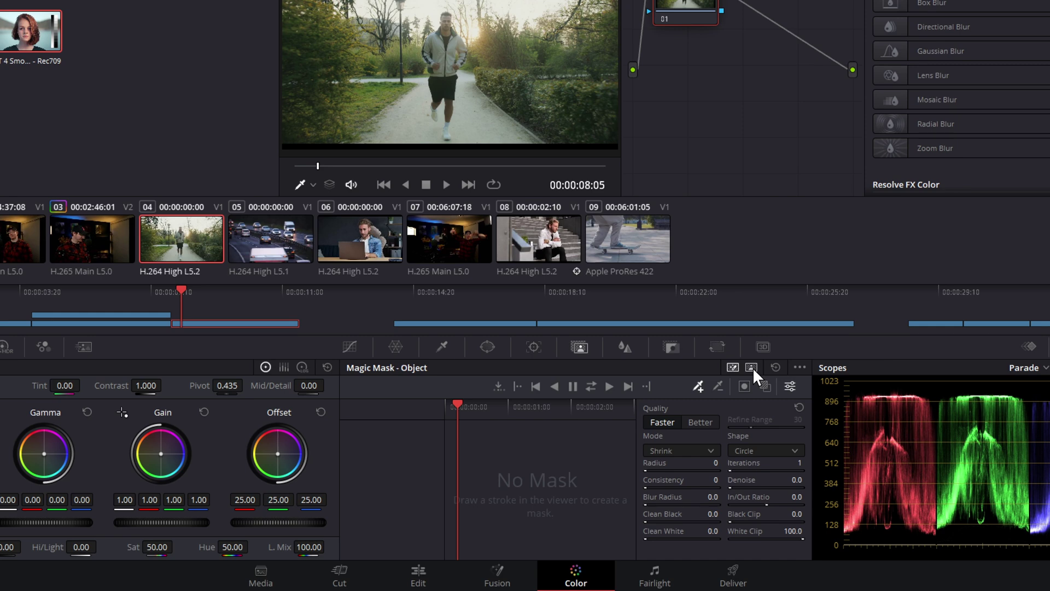
# - Switch the jogger clip's Magic Mask to Person mode with Features, and choose Clothing (Top) as the feature
pyautogui.click(751, 367)
pyautogui.click(457, 390)
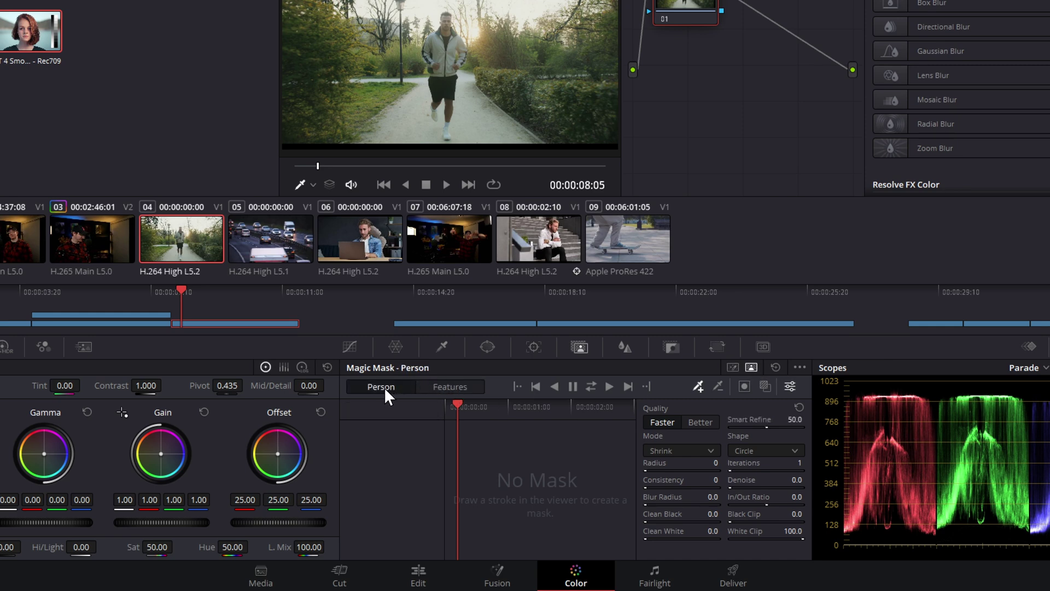
pyautogui.click(452, 388)
pyautogui.click(409, 405)
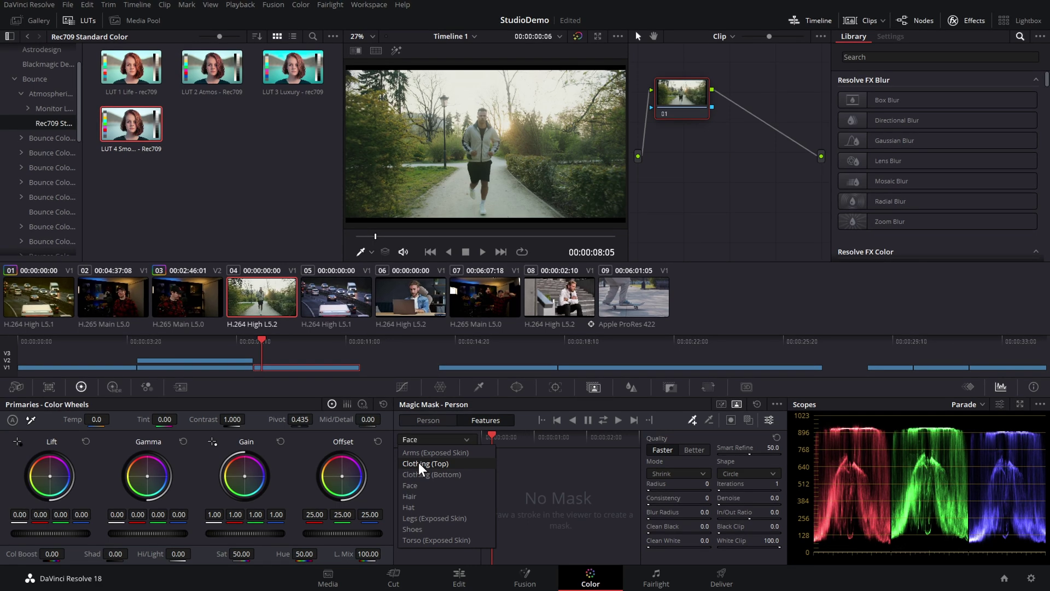
pyautogui.click(419, 464)
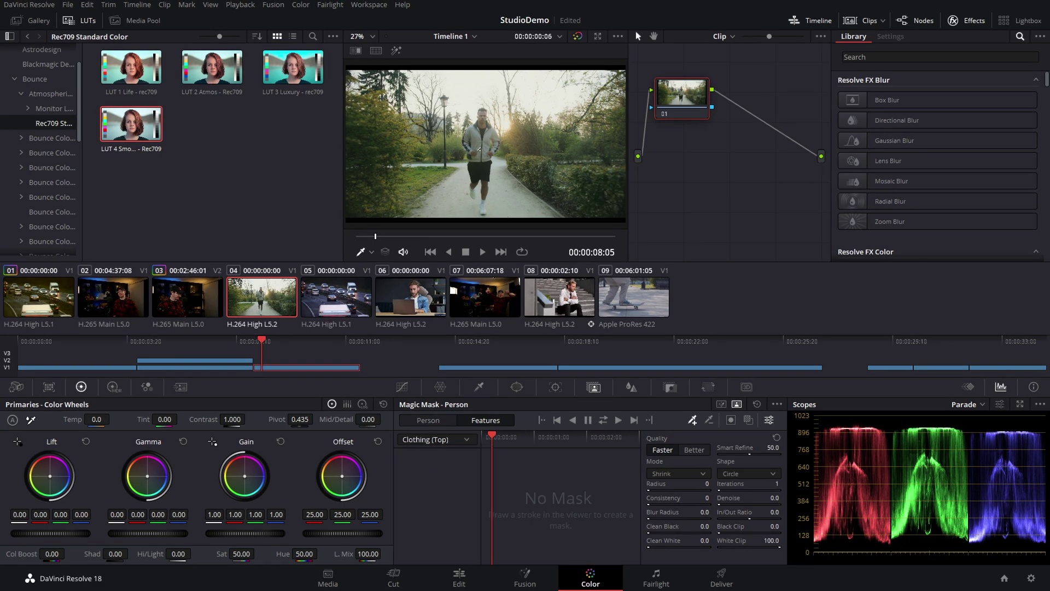
# - Draw a mask stroke over the jogger's jacket and track it forward and reverse with the mask overlay shown
pyautogui.moveTo(491, 130); pyautogui.dragTo(494, 131)
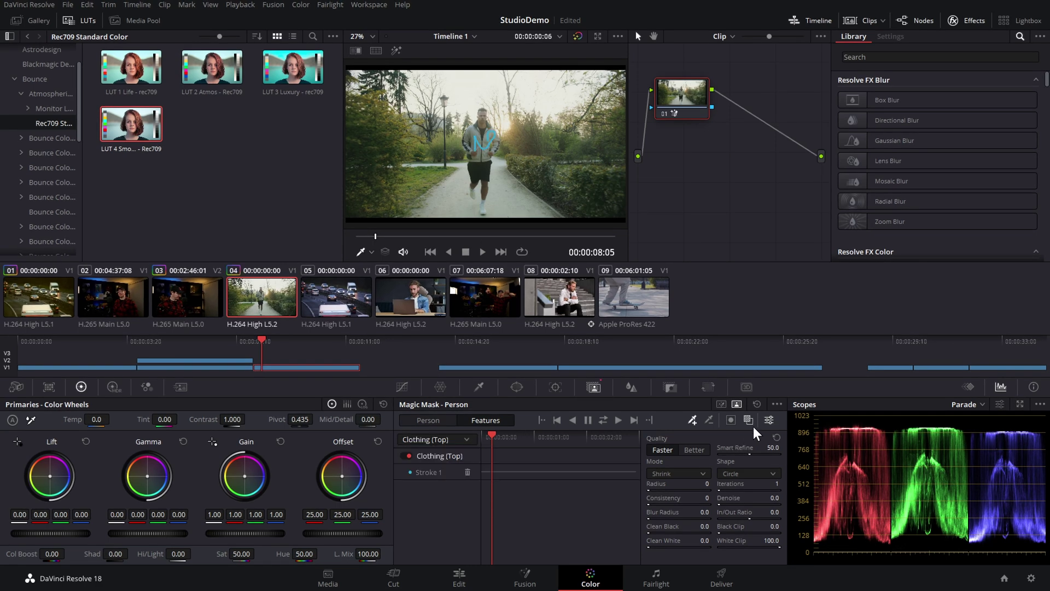
pyautogui.click(748, 419)
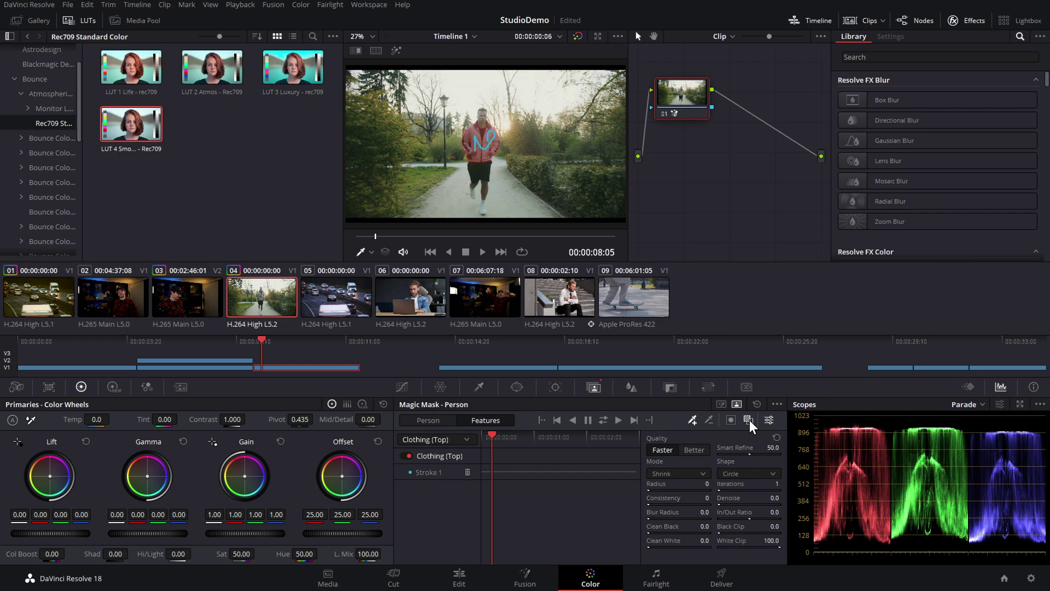
pyautogui.click(603, 420)
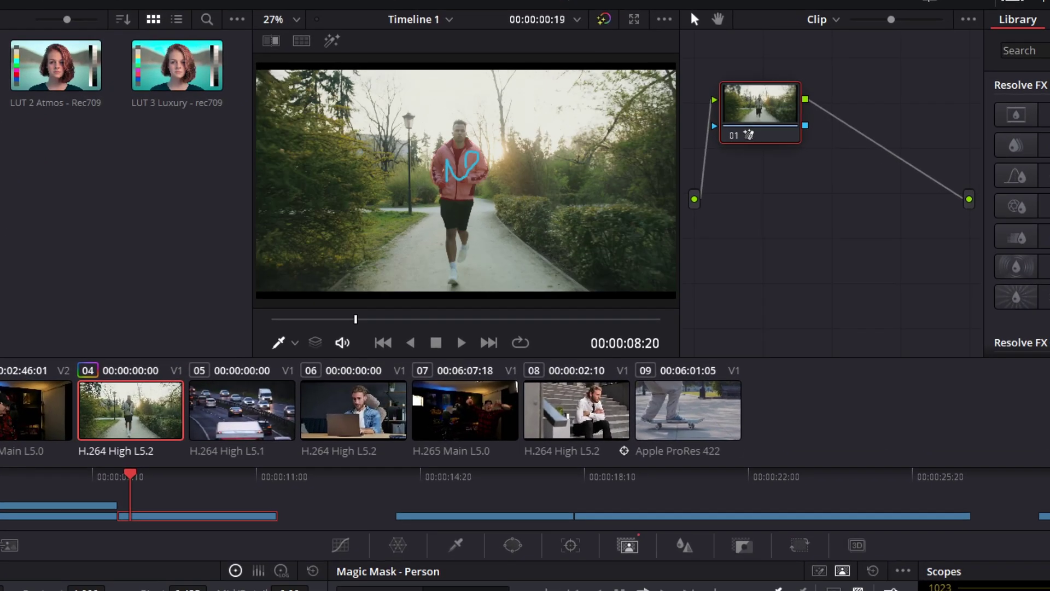
pyautogui.press('Up')
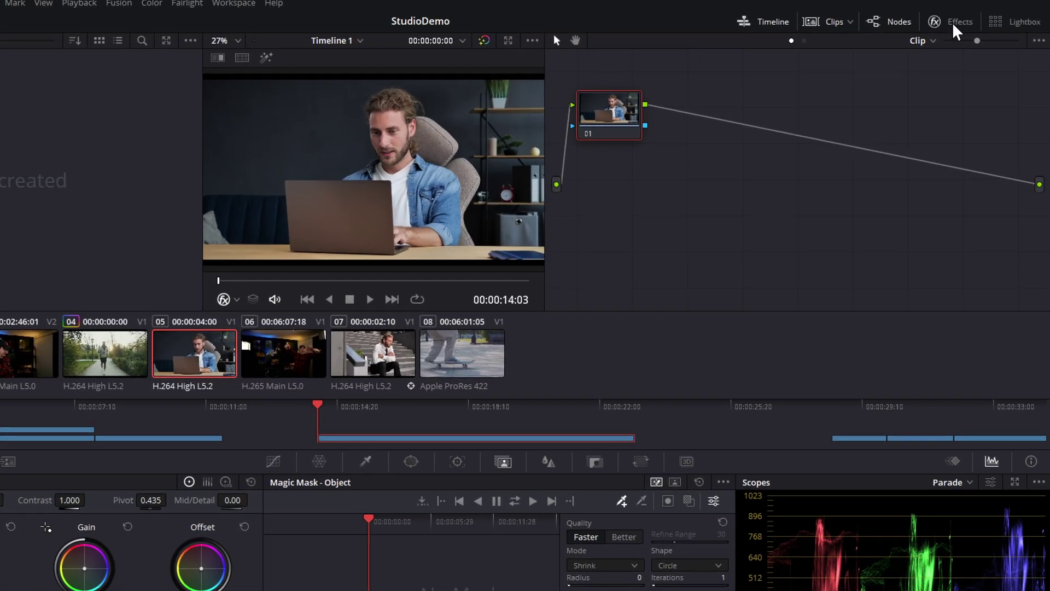
# - Search the effects library for "depth" and add Depth Map as a new node after node 01 on the laptop clip
pyautogui.click(941, 28)
pyautogui.click(901, 64)
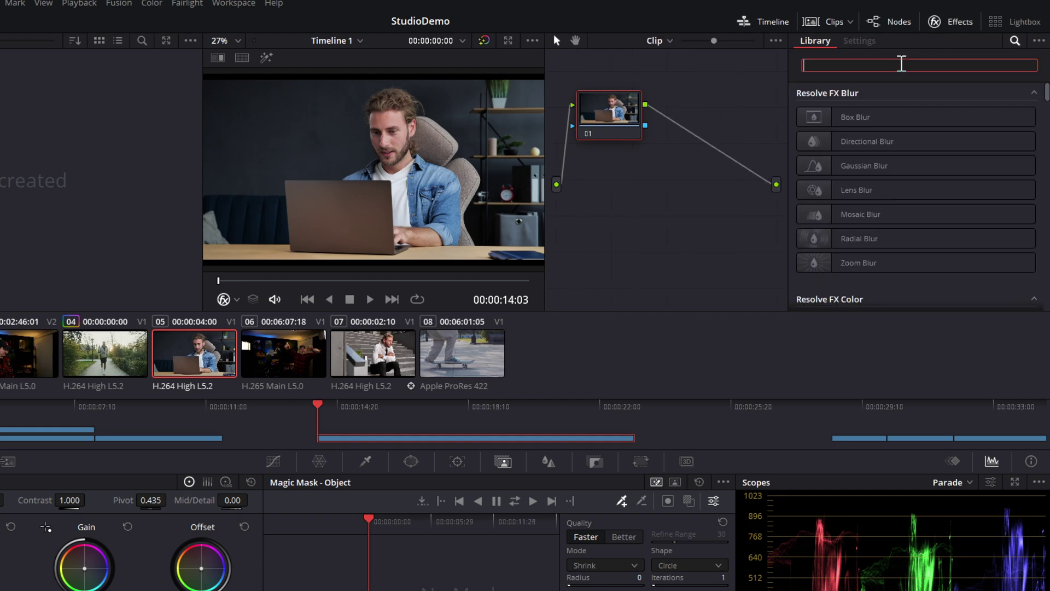
pyautogui.write('depth')
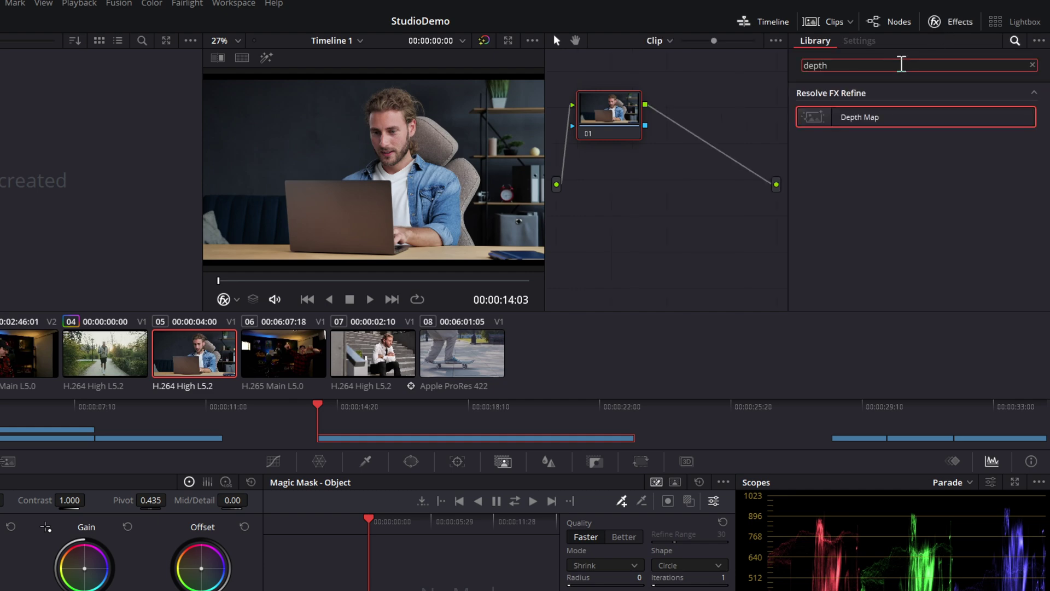
pyautogui.moveTo(834, 122); pyautogui.dragTo(694, 133)
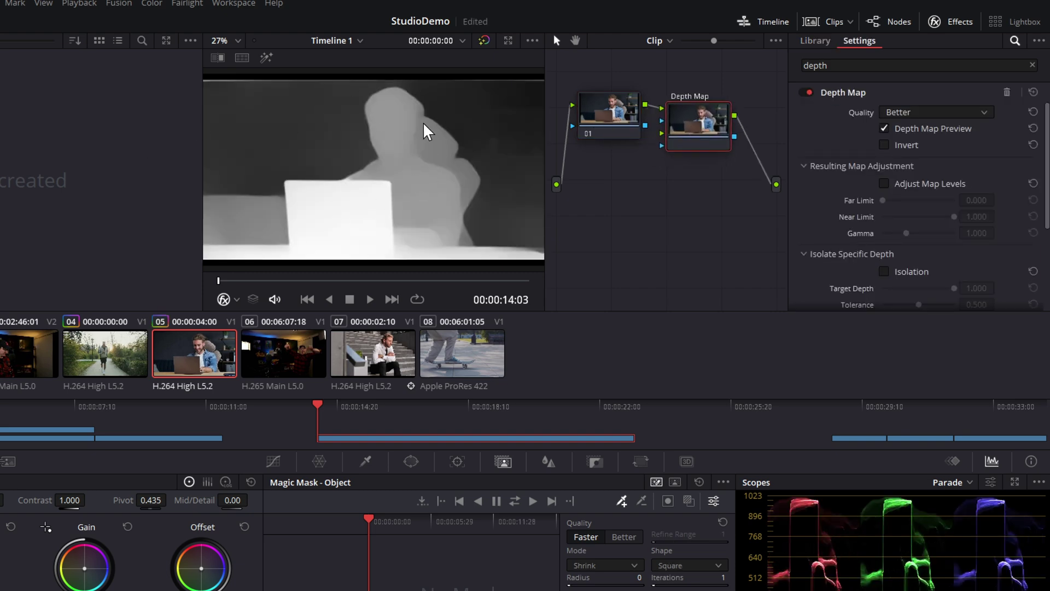
# - Set the Depth Map quality to Faster and enable Adjust Map Levels with Far Limit 0.229 and Near Limit 0.660
pyautogui.click(927, 113)
pyautogui.click(920, 131)
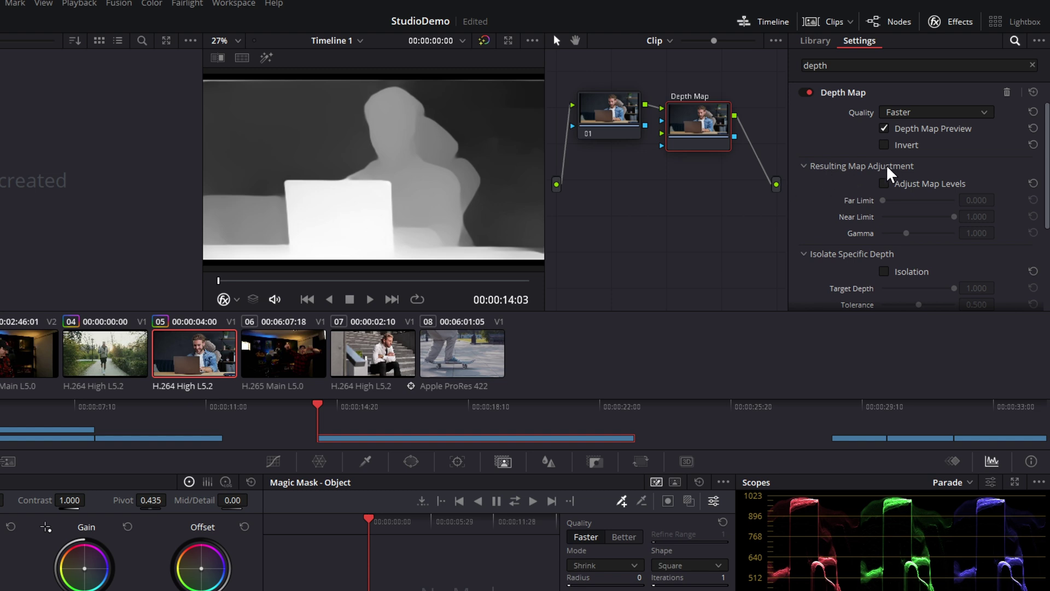
pyautogui.click(884, 184)
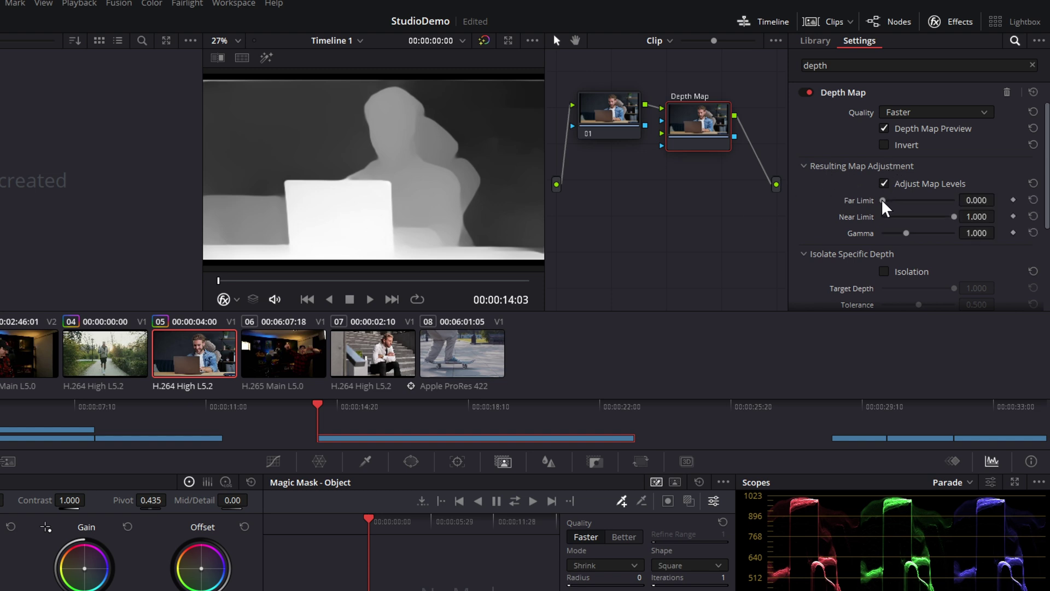
pyautogui.moveTo(882, 201); pyautogui.dragTo(897, 201)
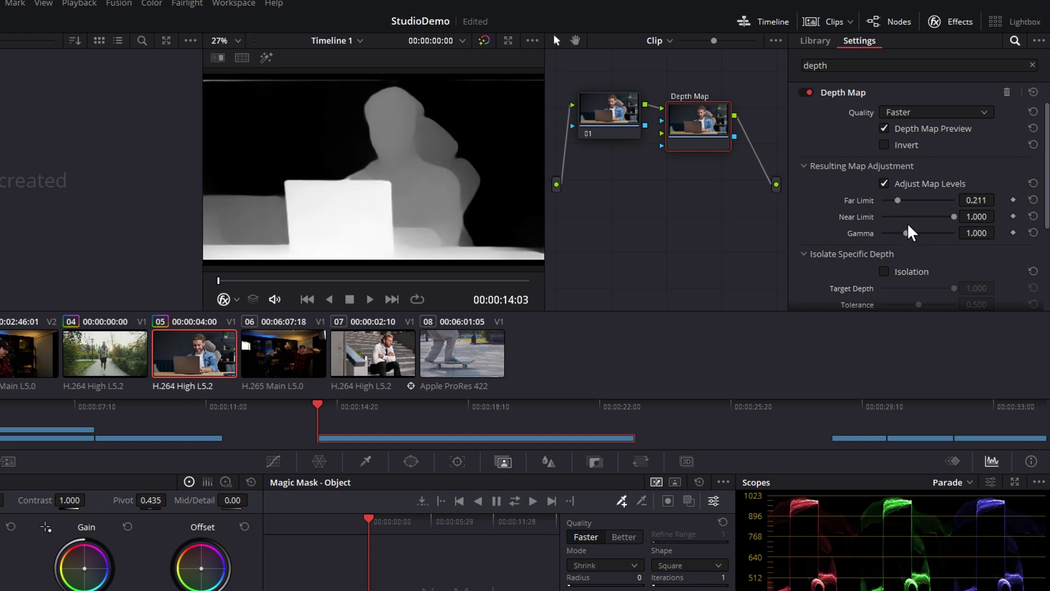
pyautogui.moveTo(897, 200); pyautogui.dragTo(930, 217)
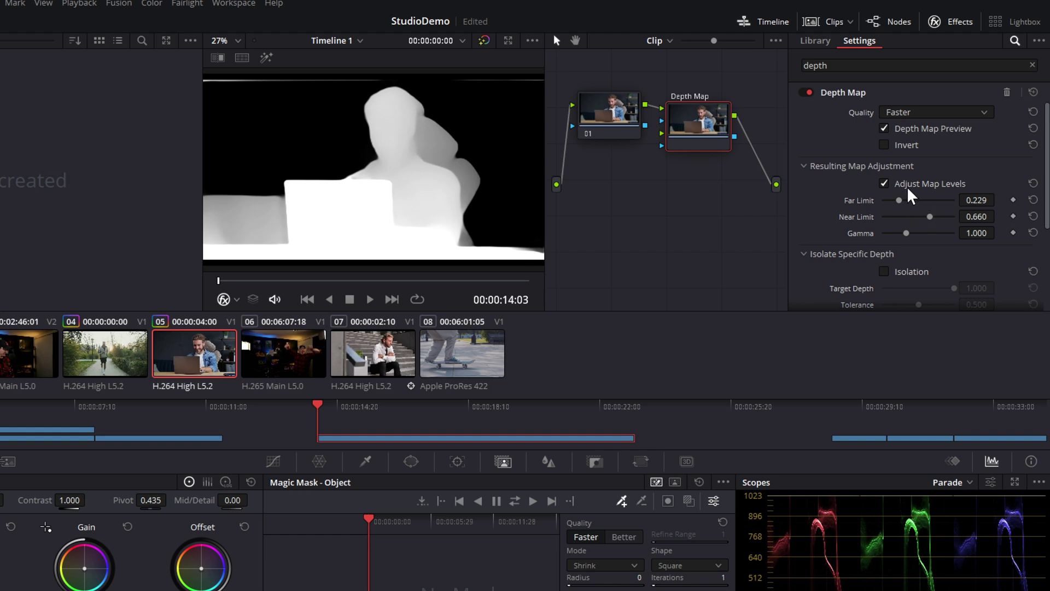
# - Turn off the Depth Map Preview and add an outside node with the Depth Map's key output connected to its key input
pyautogui.click(884, 129)
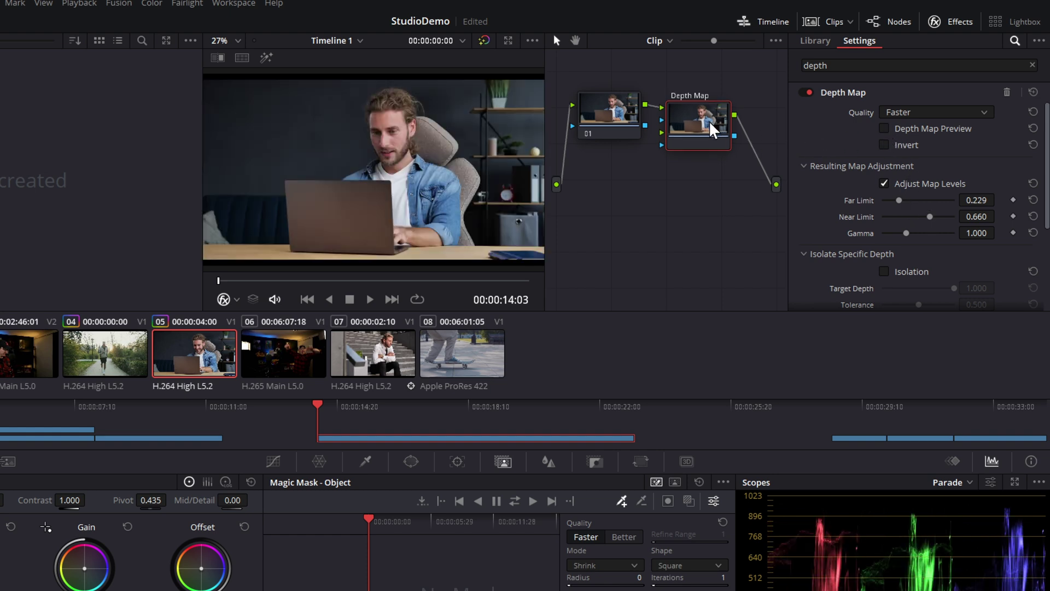
pyautogui.hotkey('alt', 'o')
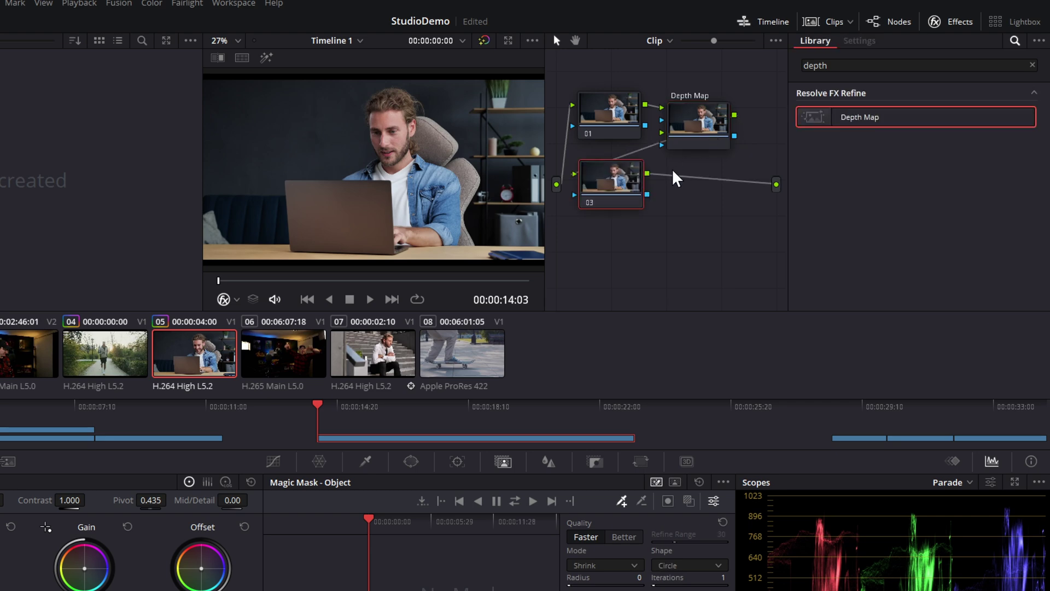
pyautogui.moveTo(734, 136); pyautogui.dragTo(574, 195)
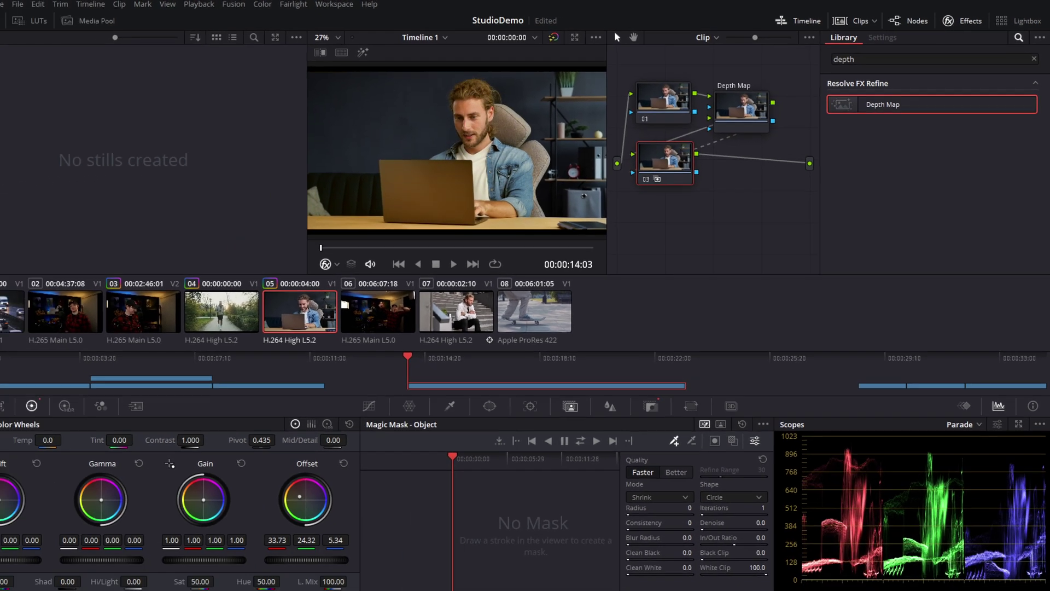
# - Shift the outside node's Offset color balance toward yellow-green, to 28.74, 25.90 and 0.70
pyautogui.moveTo(202, 572); pyautogui.dragTo(203, 559)
pyautogui.moveTo(344, 468)
pyautogui.mouseDown()
pyautogui.moveTo(348, 479)
pyautogui.moveTo(336, 475)
pyautogui.mouseUp()
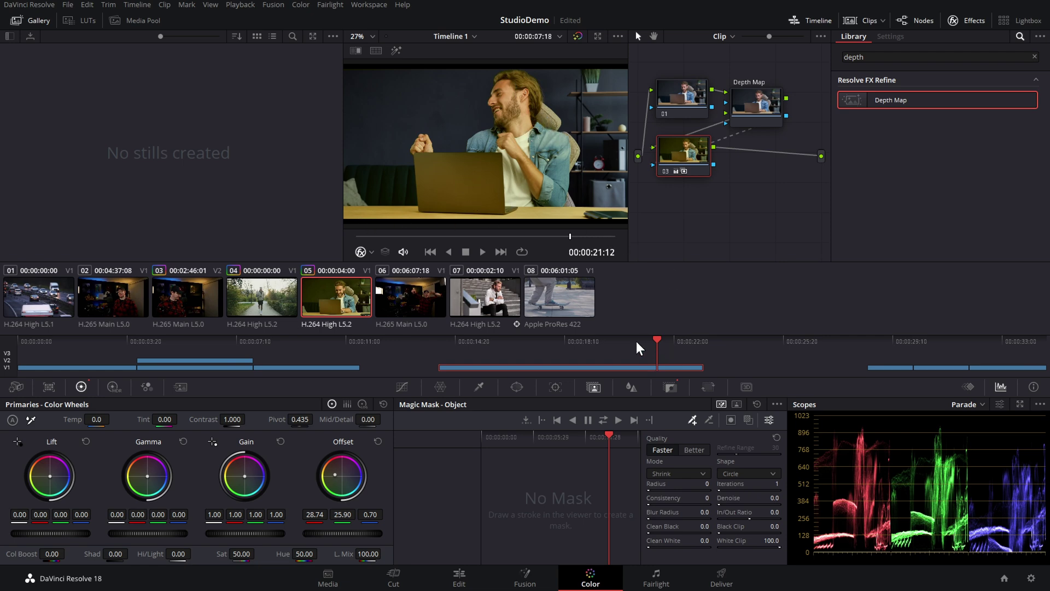
# - Search the effects library for "mos", apply Mosaic Blur to the outside node 03, and play back the laptop clip
pyautogui.click(545, 342)
pyautogui.press('space')
pyautogui.press('space')
pyautogui.doubleClick(874, 57)
pyautogui.write('mos')
pyautogui.moveTo(872, 100); pyautogui.dragTo(686, 154)
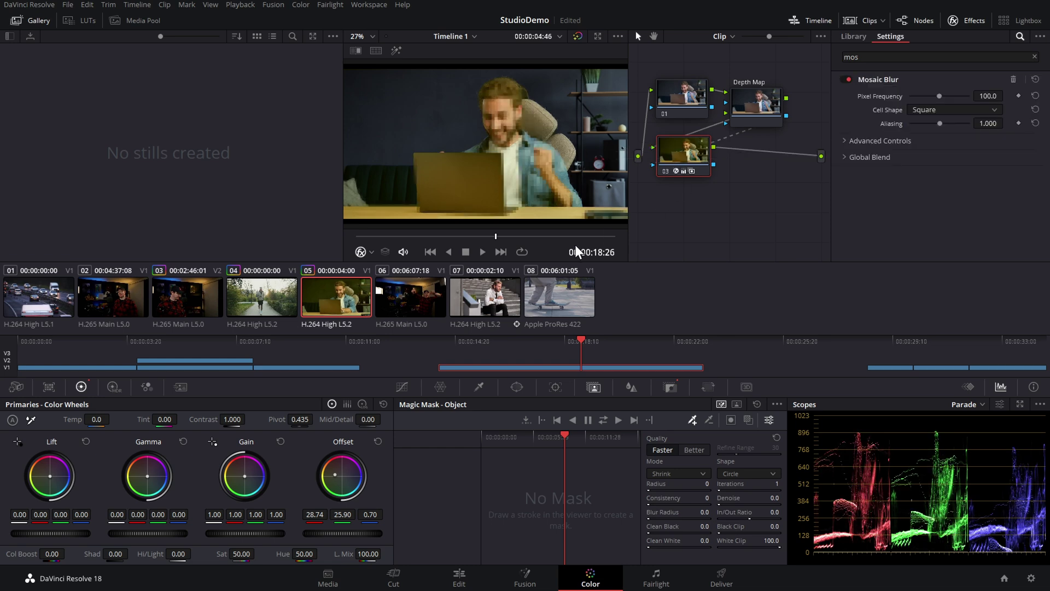
pyautogui.click(484, 250)
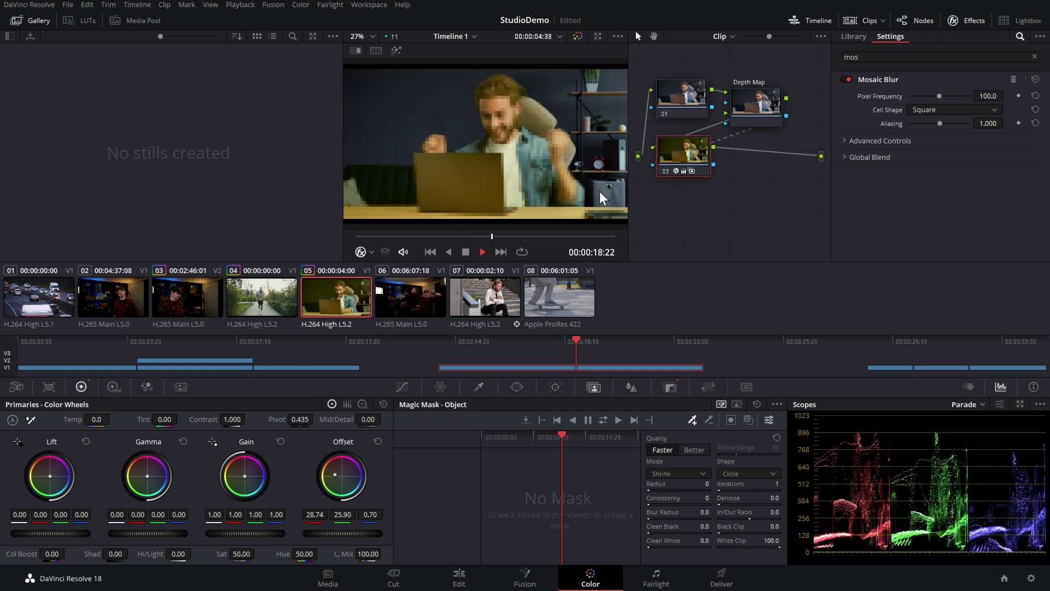
pyautogui.press('space')
# - Turn on Invert for the Depth Map node and play back the laptop clip
pyautogui.click(748, 120)
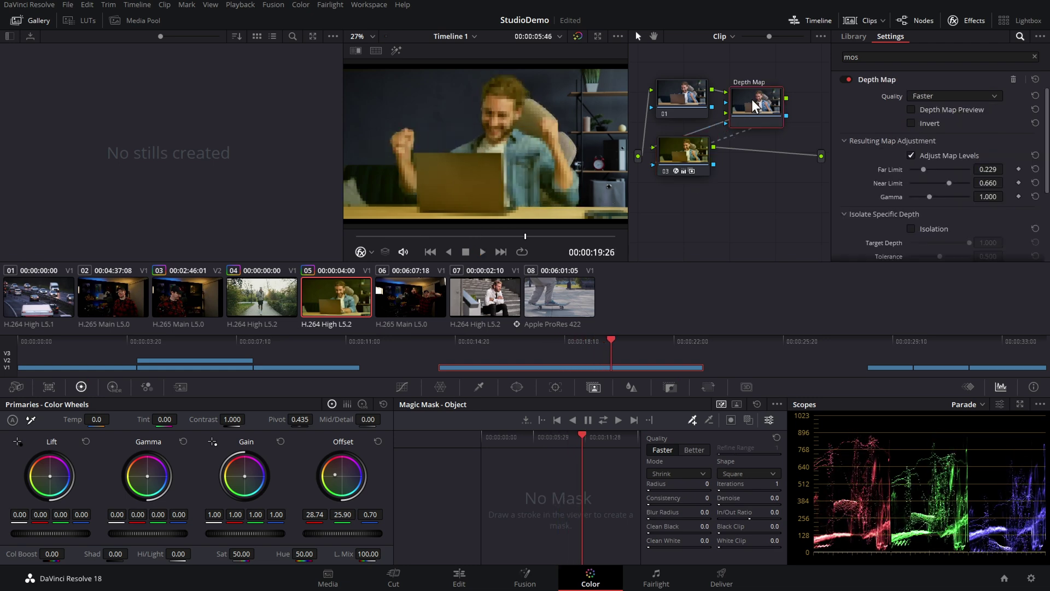
pyautogui.click(923, 128)
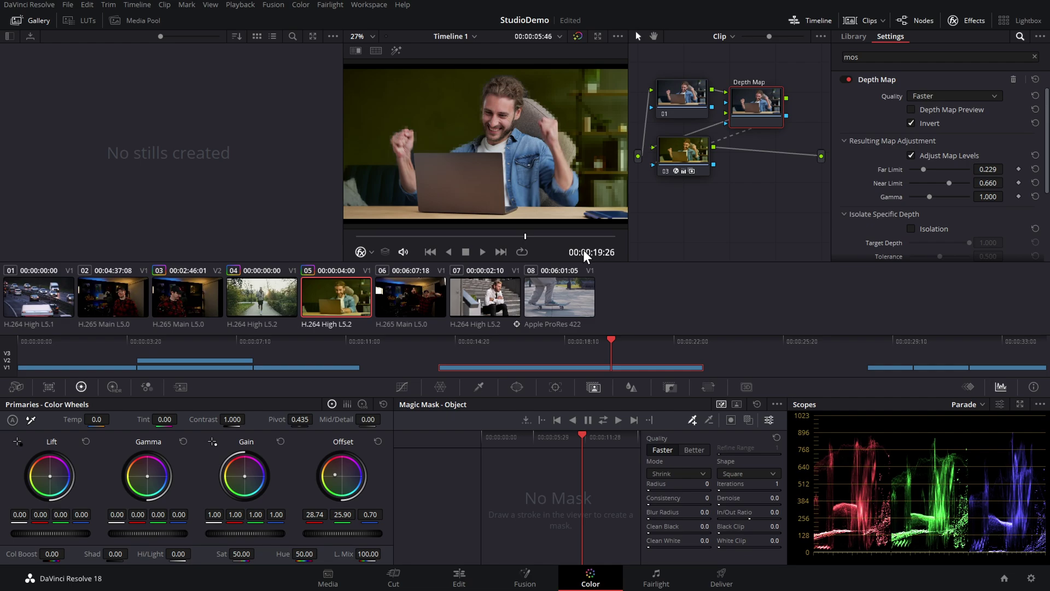
pyautogui.press('space')
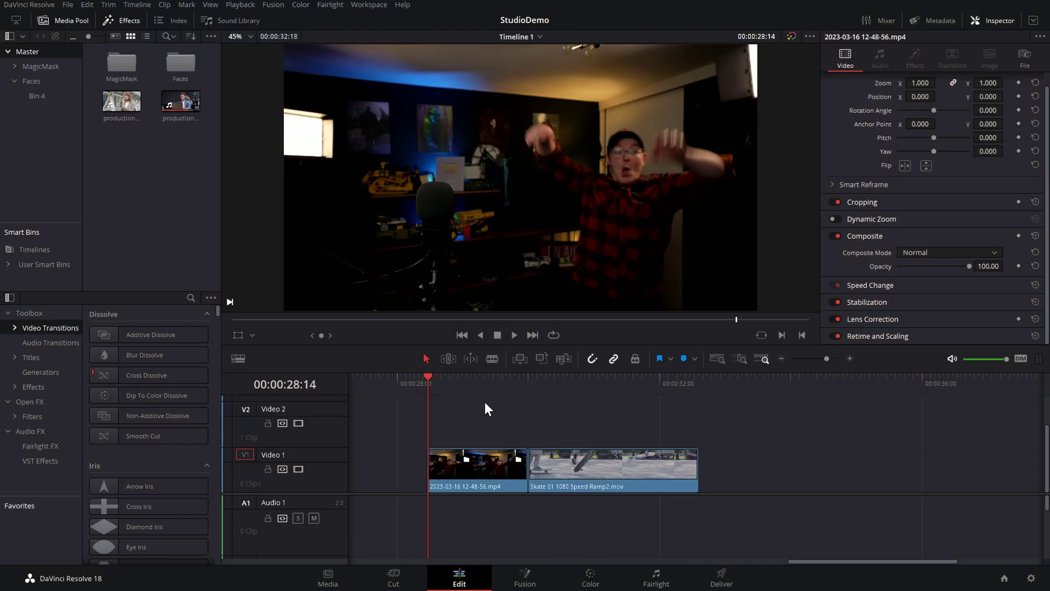
pyautogui.press('space')
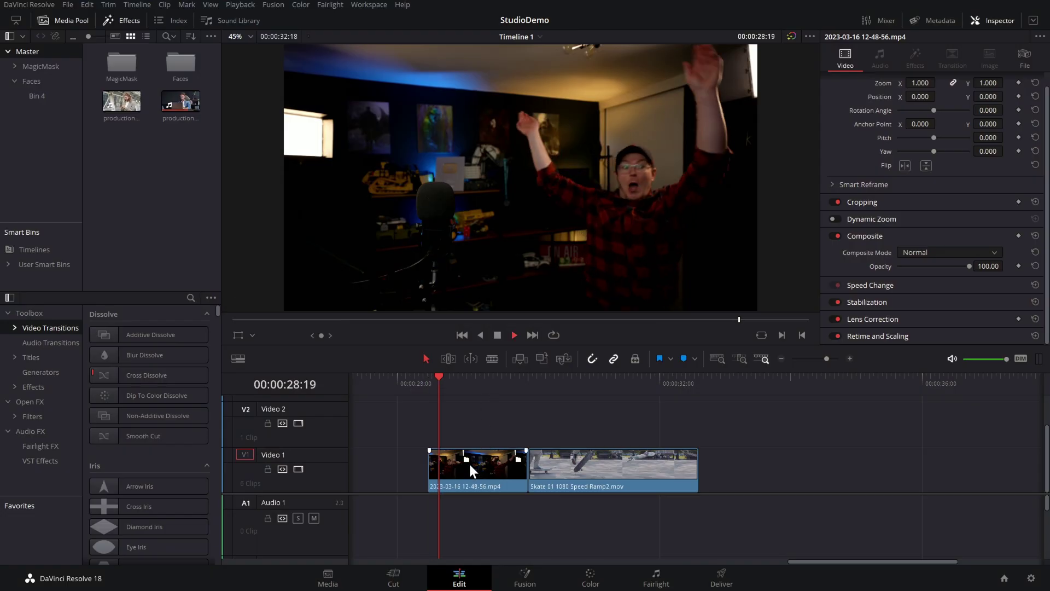
pyautogui.moveTo(516, 383); pyautogui.dragTo(468, 378)
pyautogui.click(493, 467)
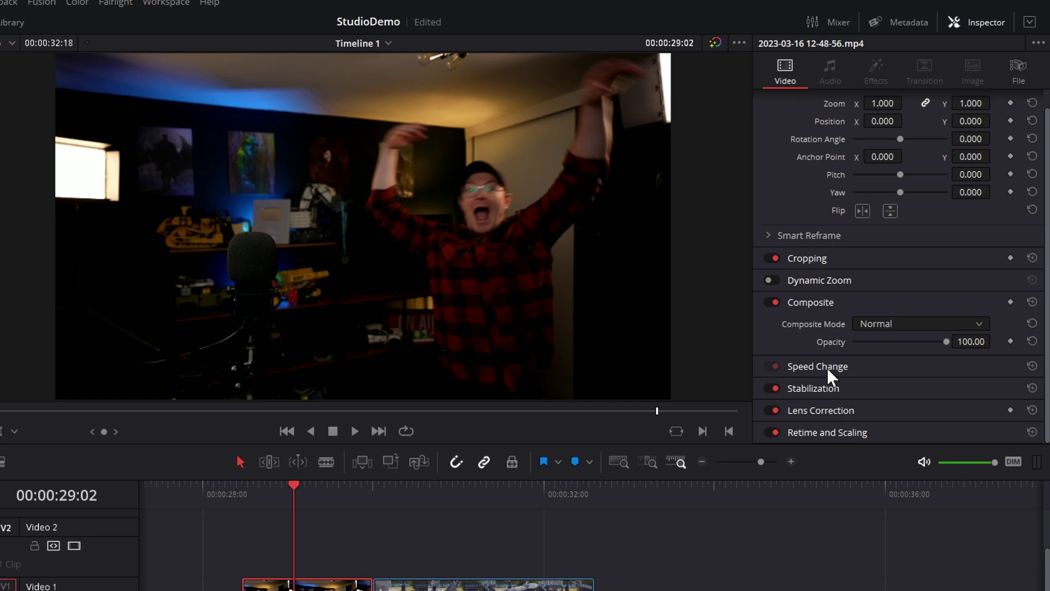
pyautogui.click(828, 370)
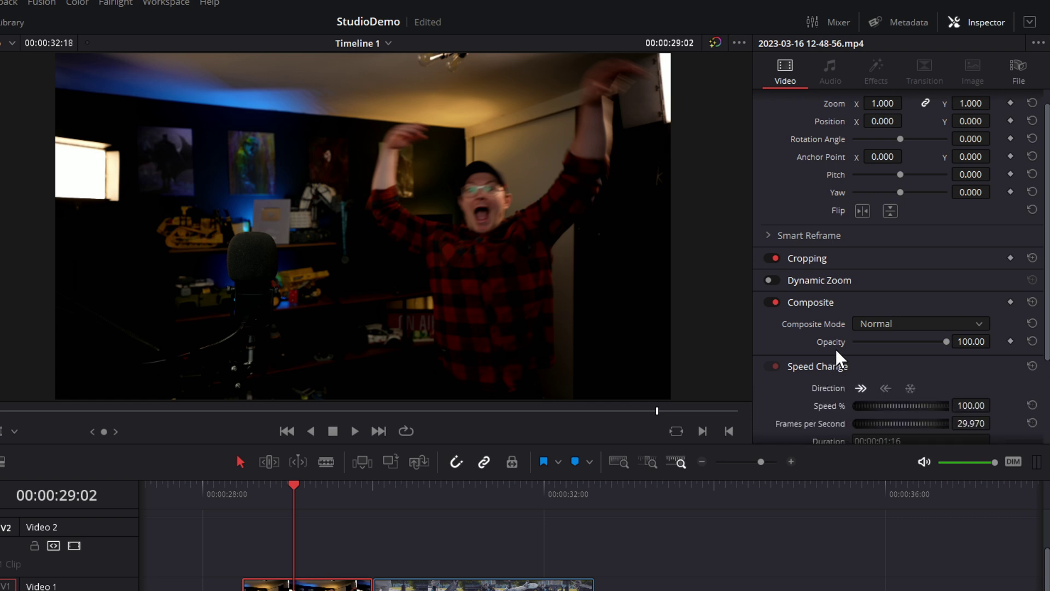
pyautogui.scroll(-2, 842, 366)
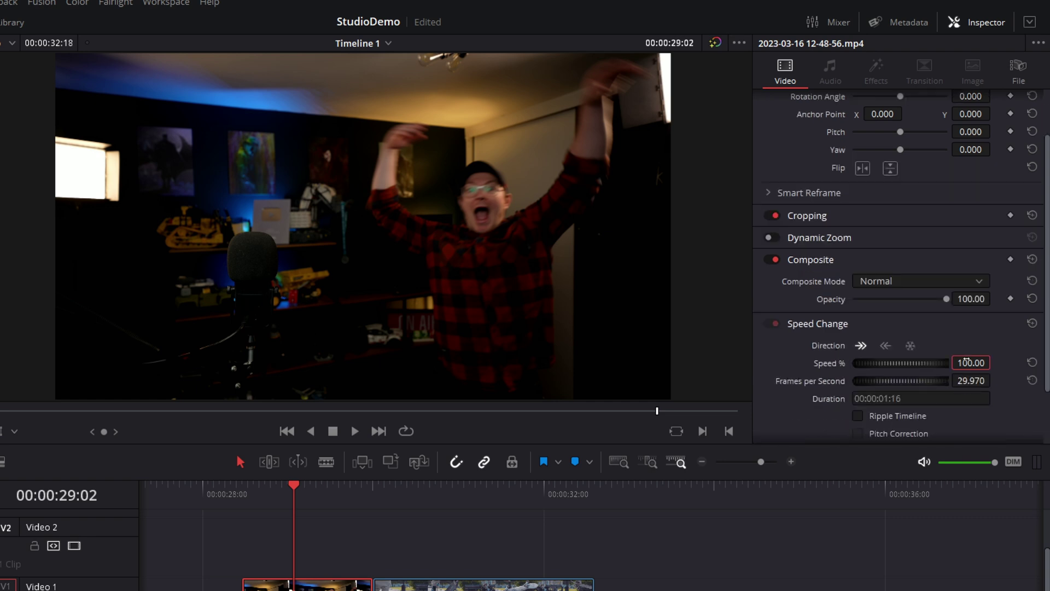
pyautogui.write('10')
pyautogui.press('Return')
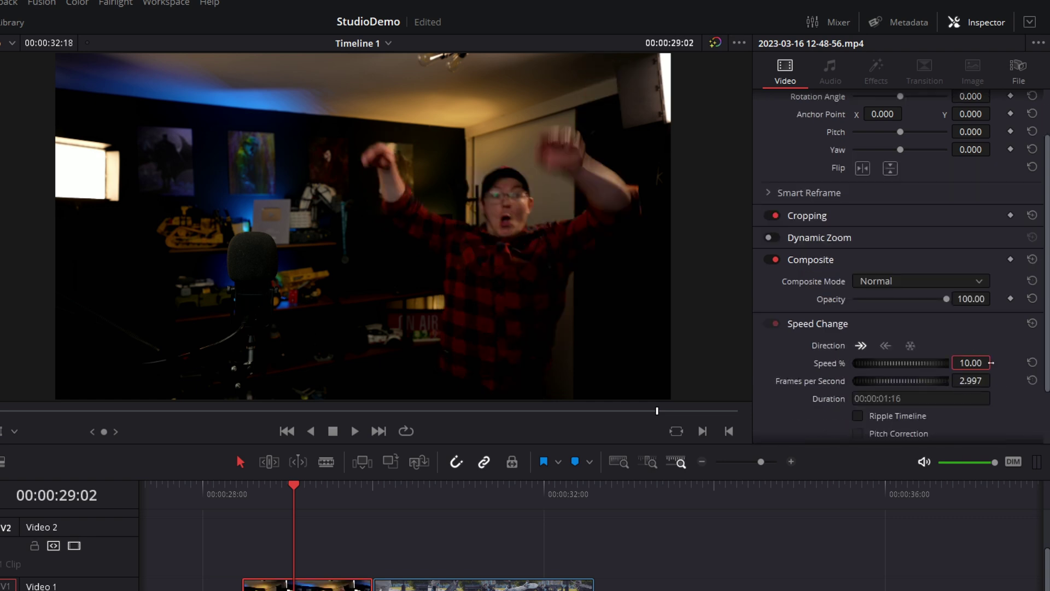
# - Extend the slowed clip to a duration of 00:00:03:28 and play it back
pyautogui.moveTo(282, 498); pyautogui.dragTo(254, 497)
pyautogui.press('space')
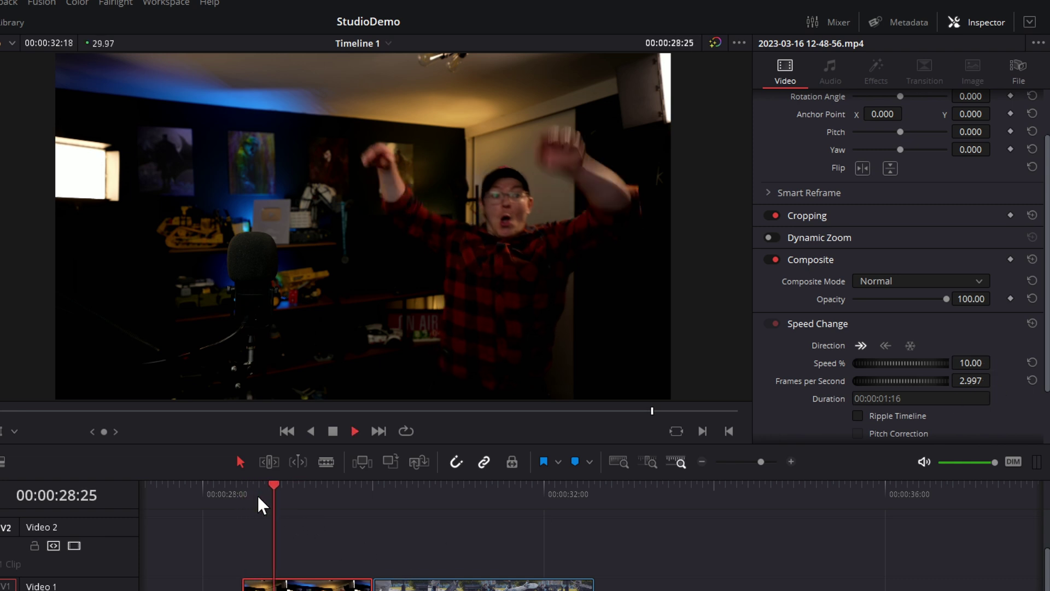
pyautogui.press('space')
pyautogui.click(268, 497)
pyautogui.press('space')
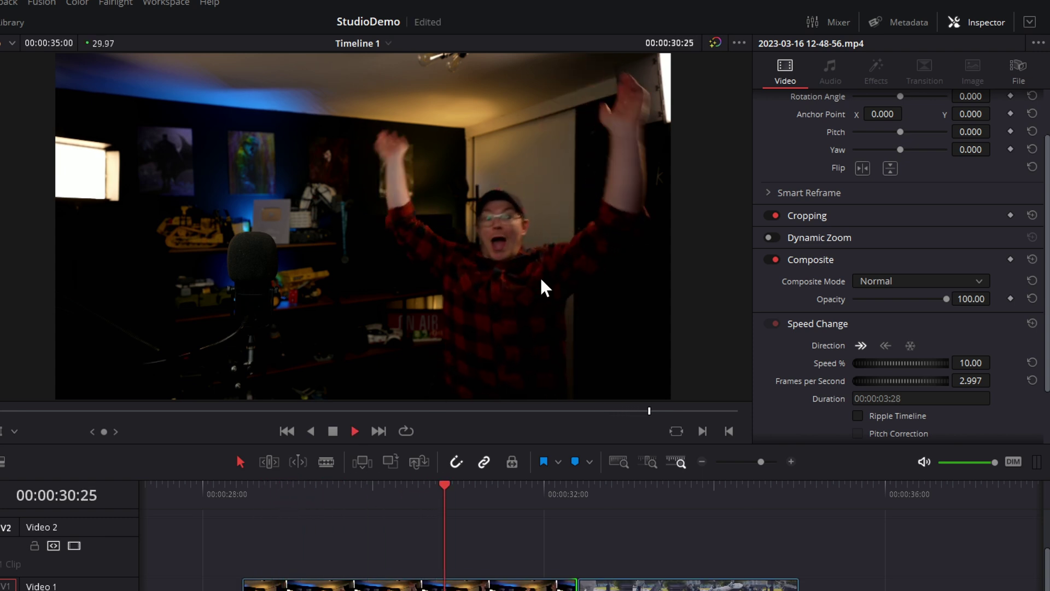
pyautogui.press('space')
# - Set the slowed clip's Retime Process to Optical Flow and play it back from its start to check the motion
pyautogui.scroll(-3, 929, 276)
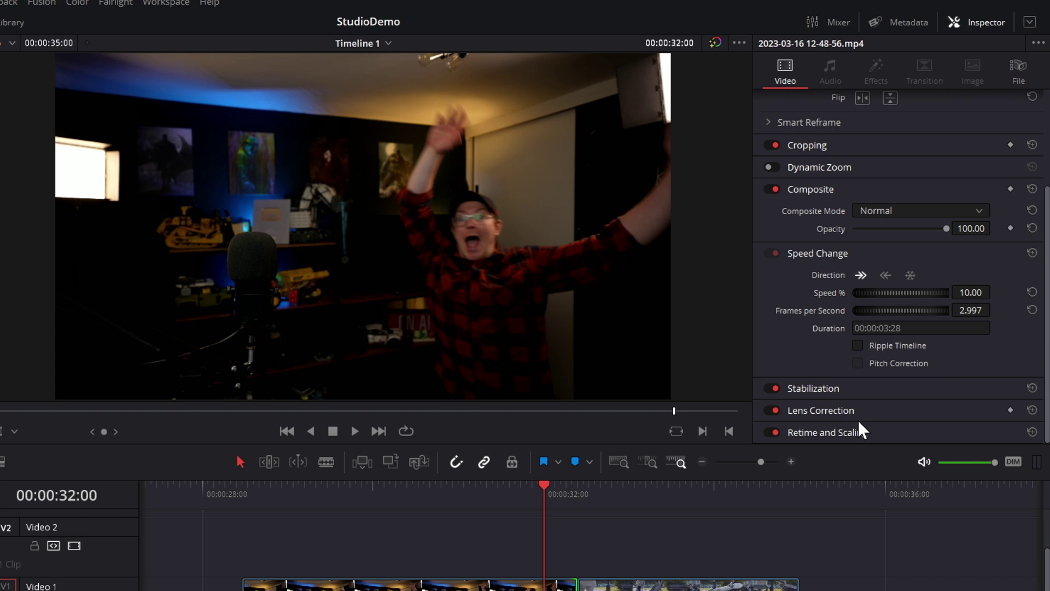
pyautogui.click(847, 437)
pyautogui.scroll(-4, 885, 377)
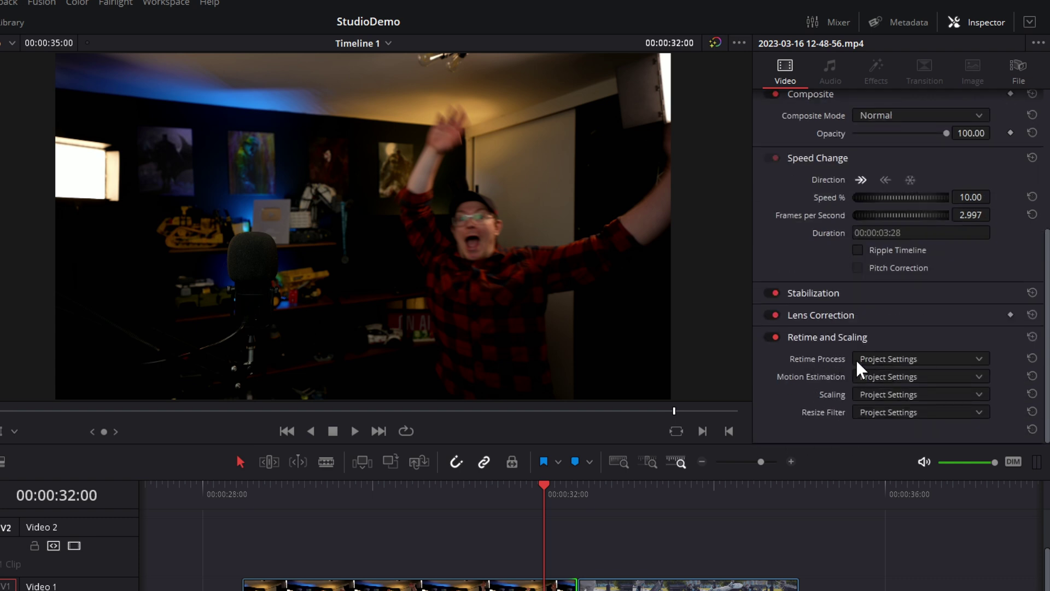
pyautogui.click(857, 362)
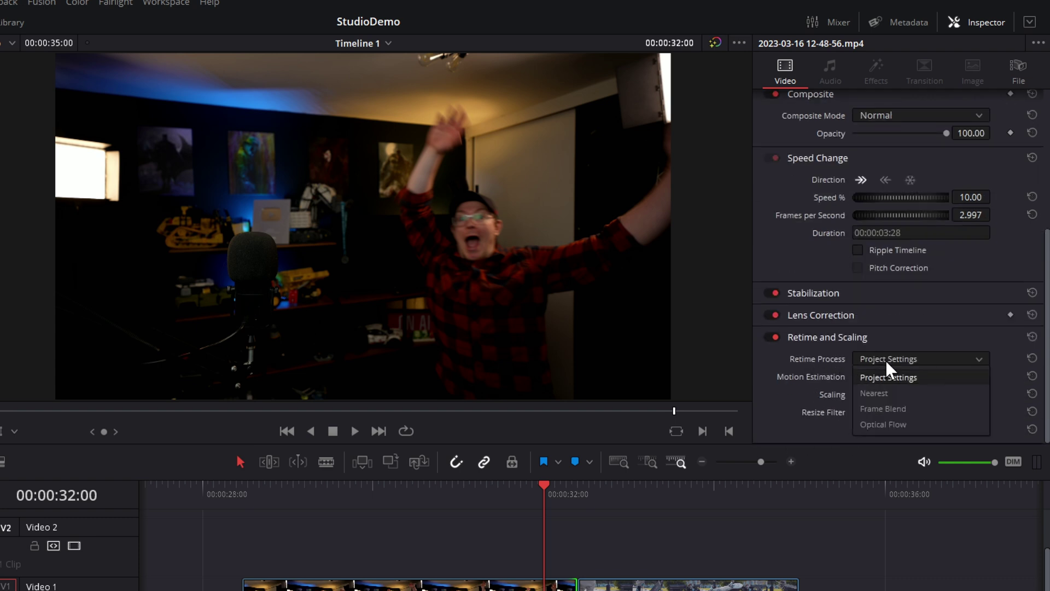
pyautogui.click(910, 426)
pyautogui.moveTo(543, 508); pyautogui.dragTo(257, 522)
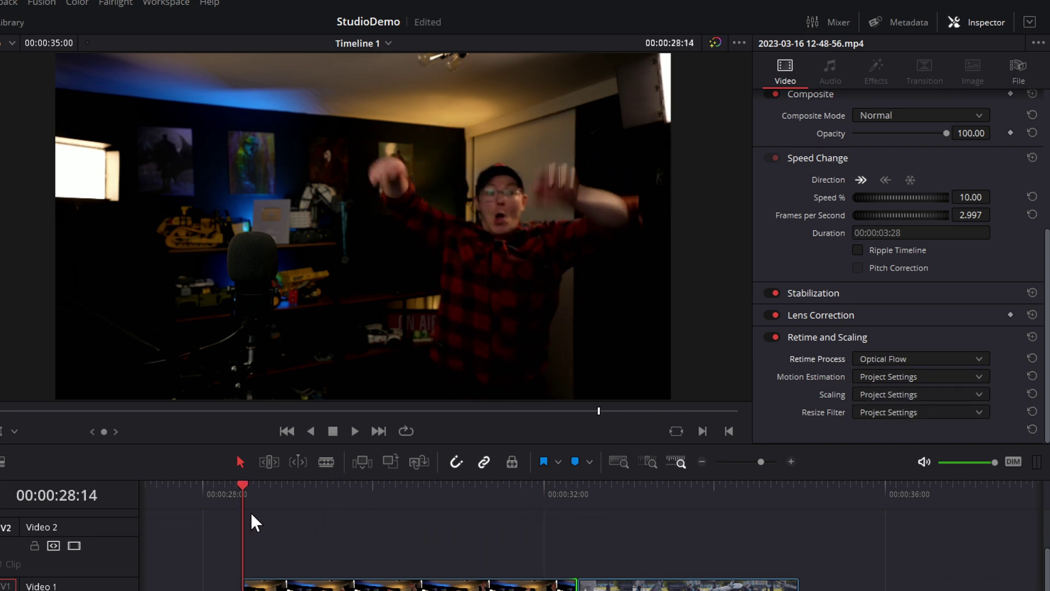
pyautogui.press('space')
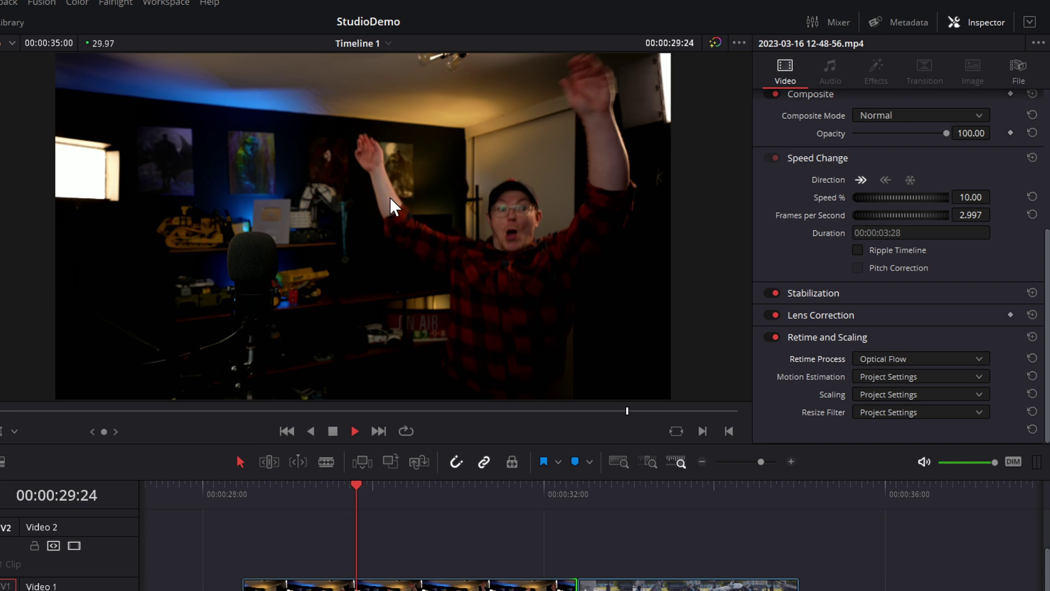
pyautogui.press('space')
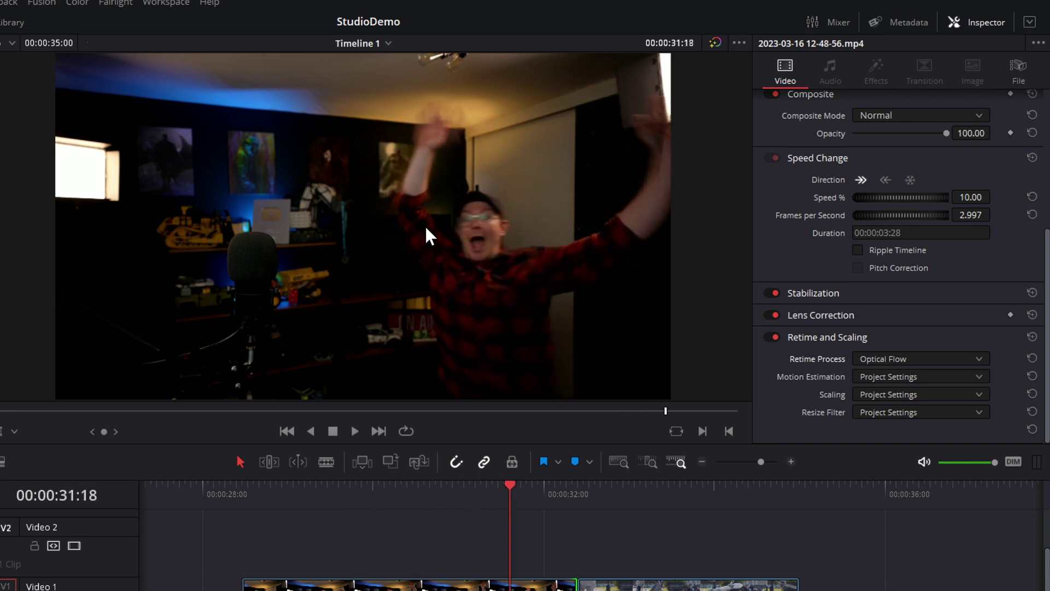
pyautogui.moveTo(509, 489); pyautogui.dragTo(246, 514)
pyautogui.press('space')
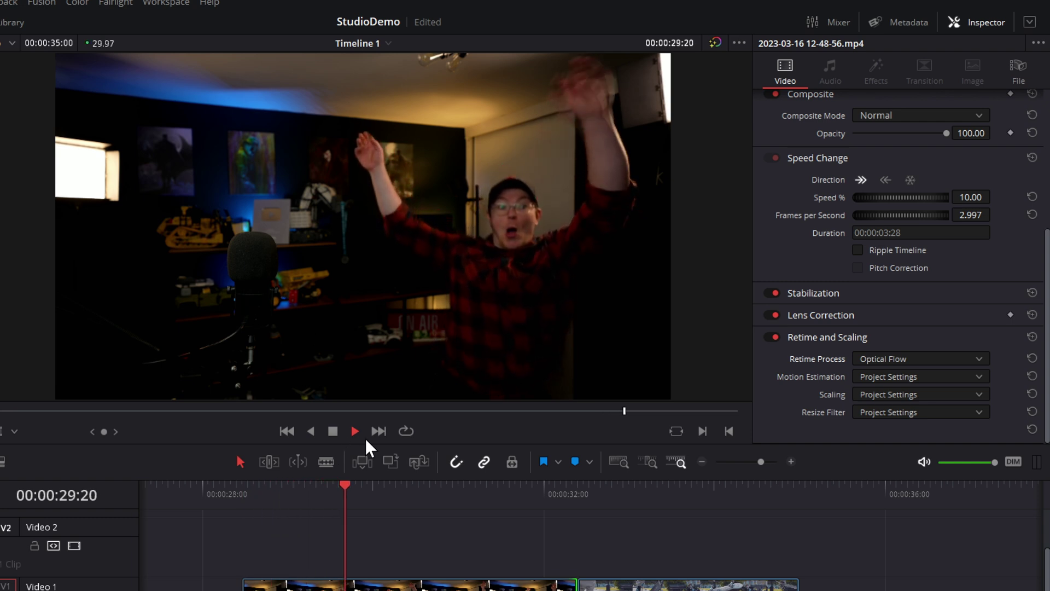
pyautogui.click(355, 432)
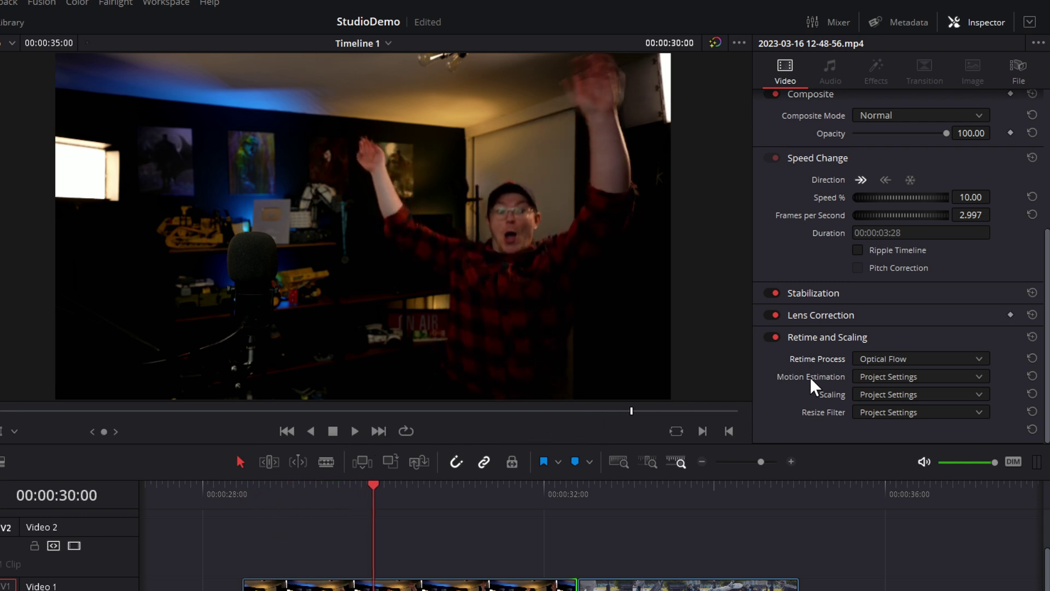
# - Set the slowed clip's Motion Estimation to Speed Warp and replay it
pyautogui.click(877, 377)
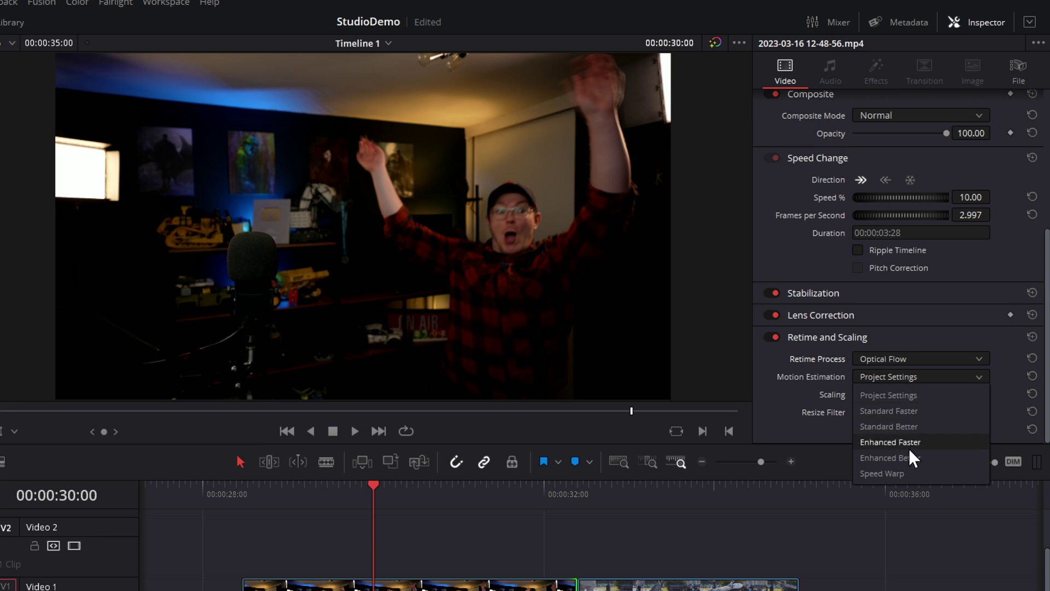
pyautogui.click(904, 474)
pyautogui.press('space')
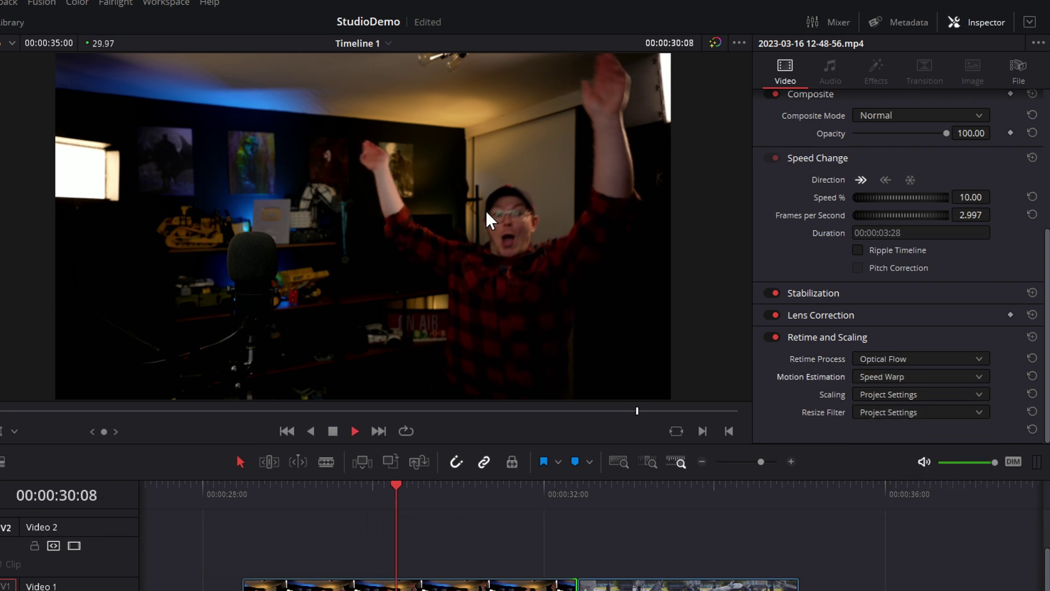
pyautogui.moveTo(548, 487); pyautogui.dragTo(274, 487)
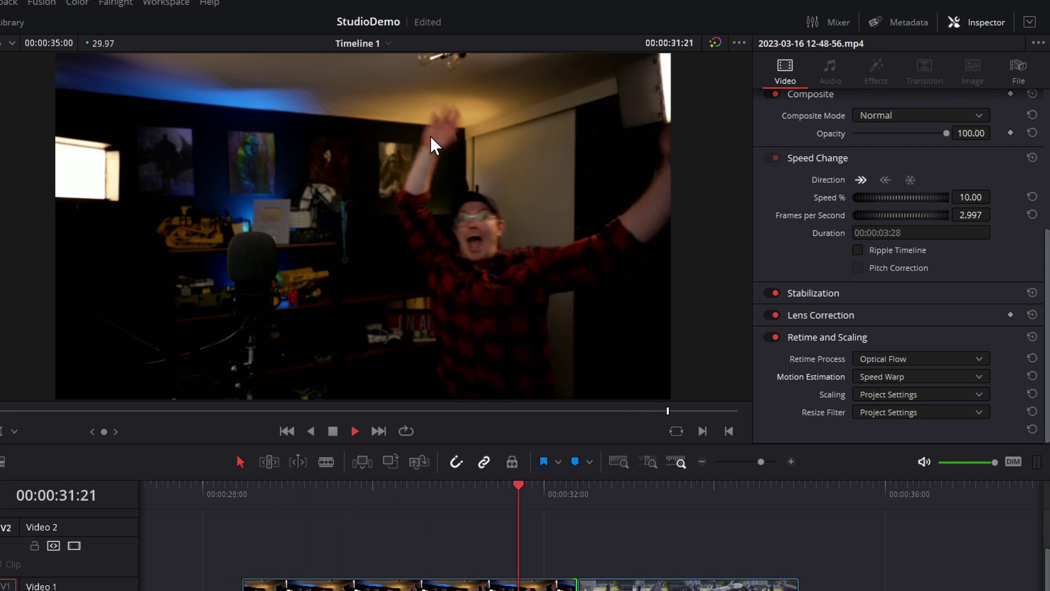
pyautogui.press('space')
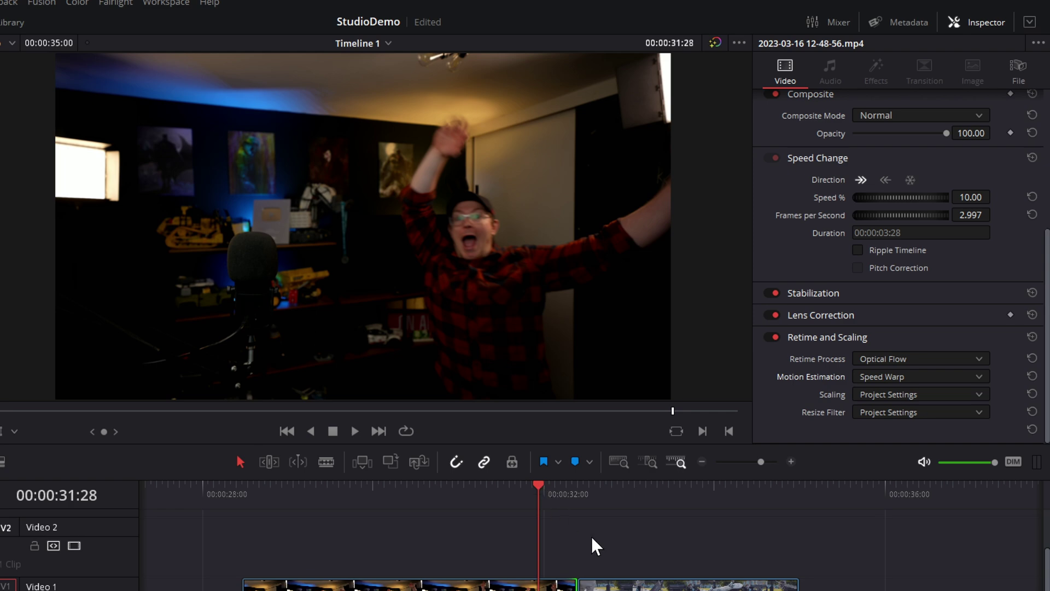
# - Extend the end of Skate 01 1080 Speed Ramp2.mov to a clip duration of 00:00:05:10 and play it back
pyautogui.hscroll(5, 351, 534)
pyautogui.moveTo(383, 582); pyautogui.dragTo(804, 584)
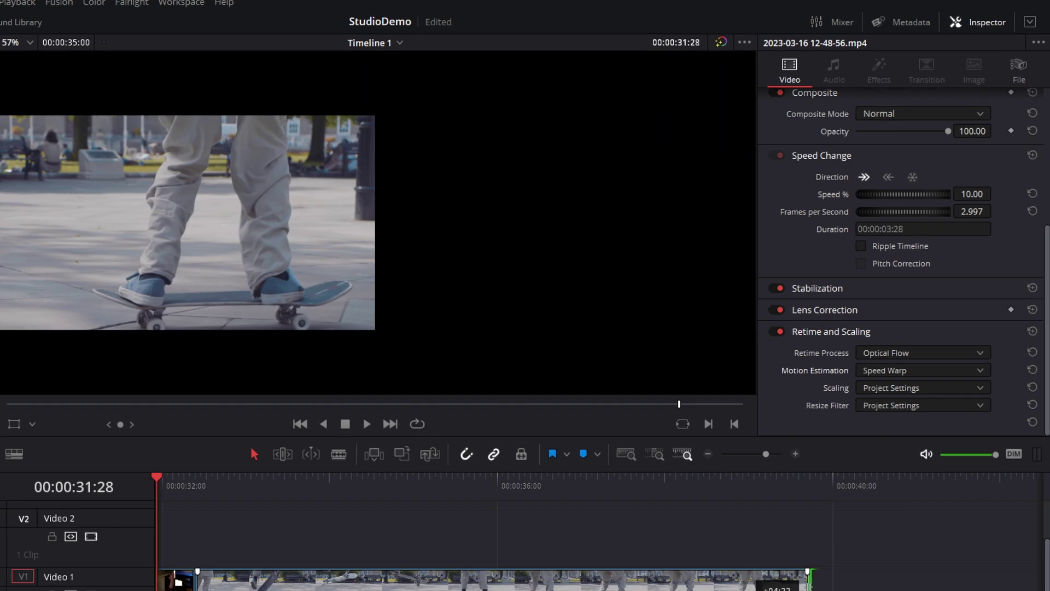
pyautogui.click(390, 381)
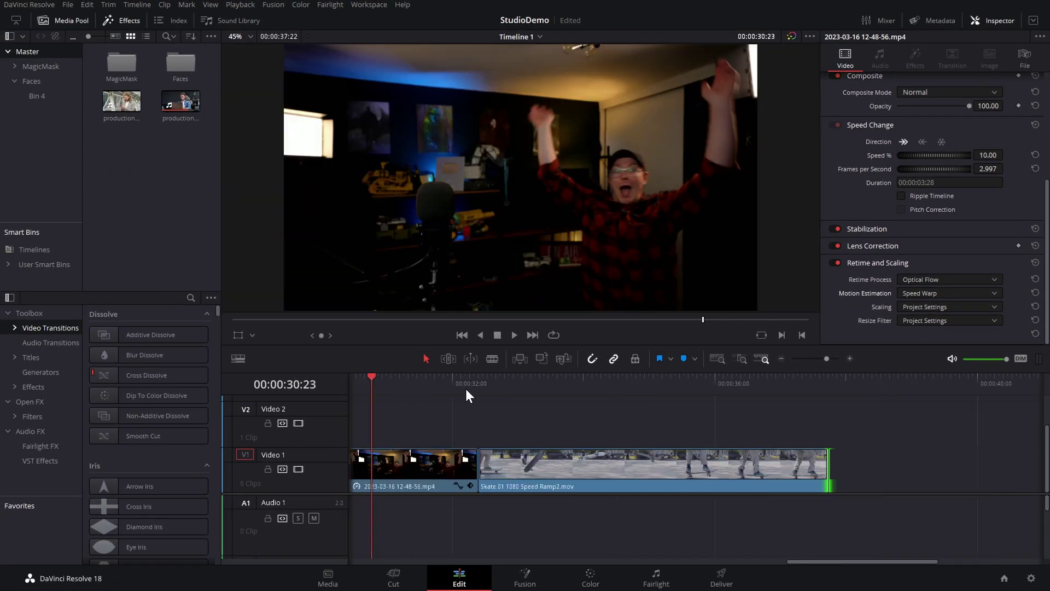
pyautogui.click(498, 388)
pyautogui.press('space')
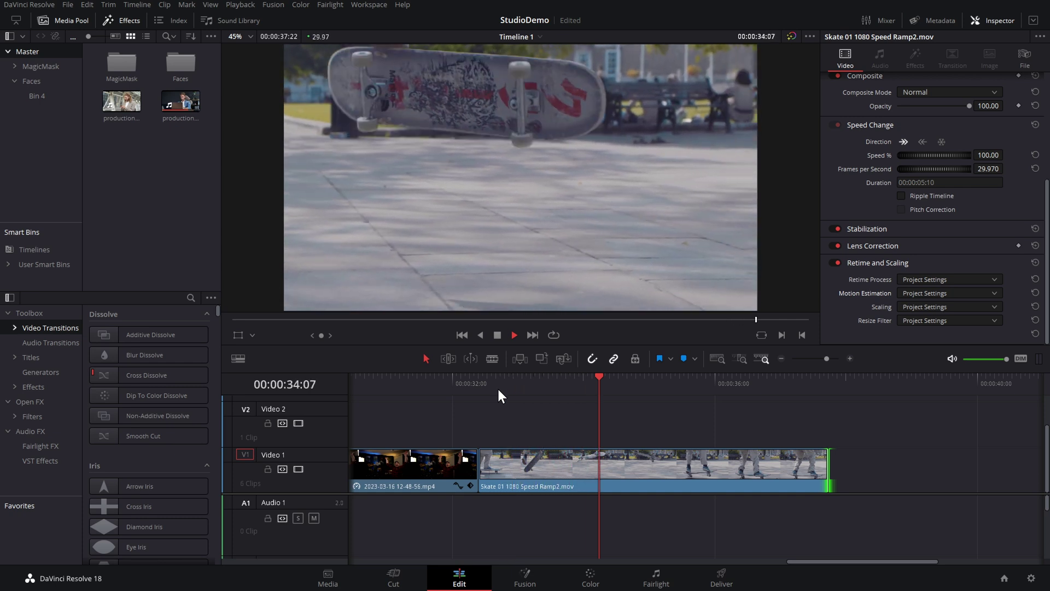
pyautogui.press('space')
# - Set the speed of the Skate 01 1080 Speed Ramp2.mov clip to 25%
pyautogui.click(665, 466)
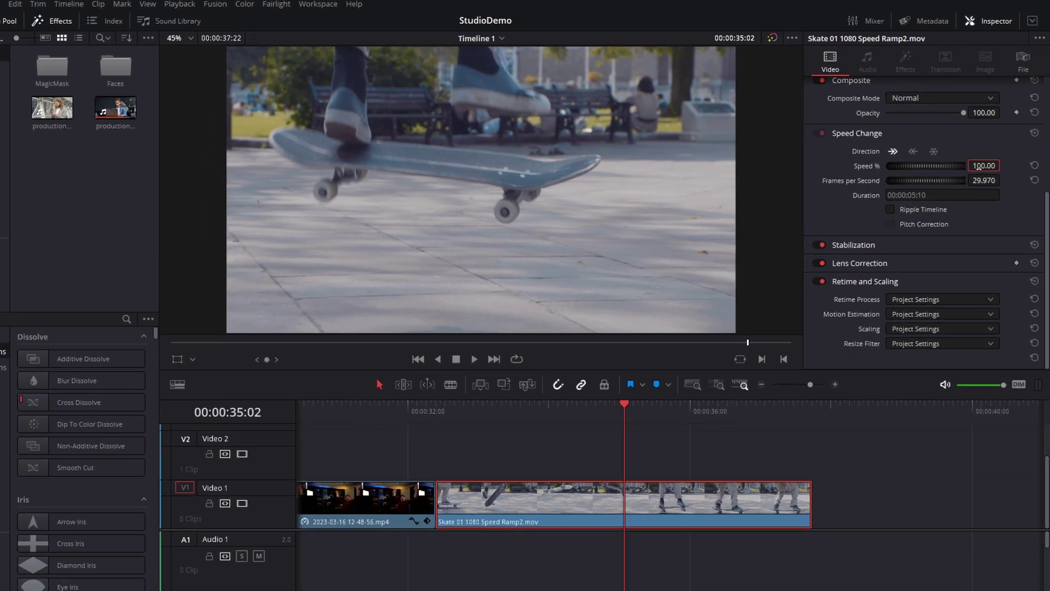
pyautogui.write('25')
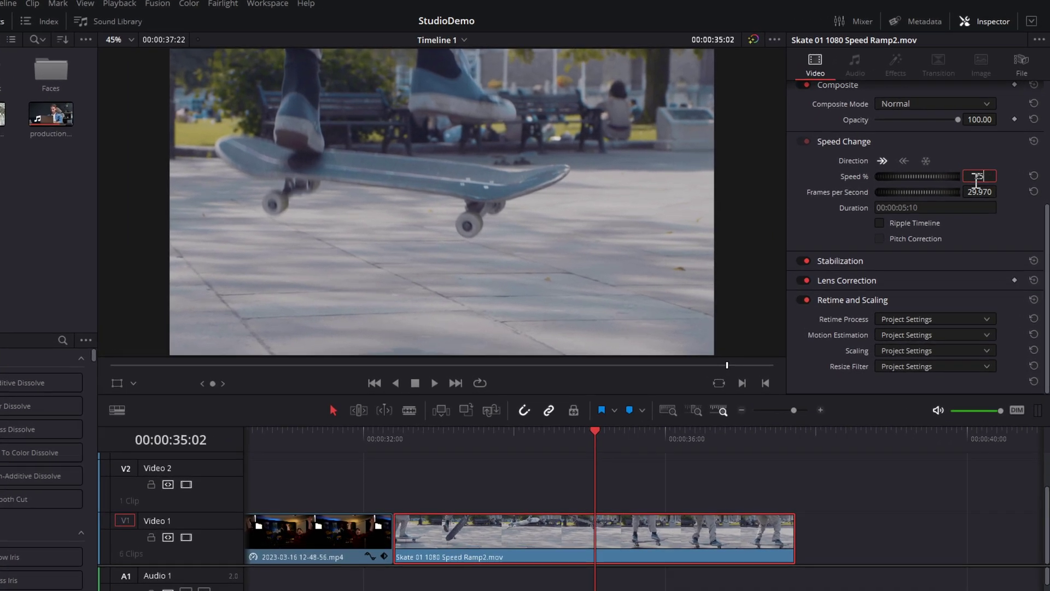
pyautogui.press('Return')
pyautogui.scroll(-2, 555, 515)
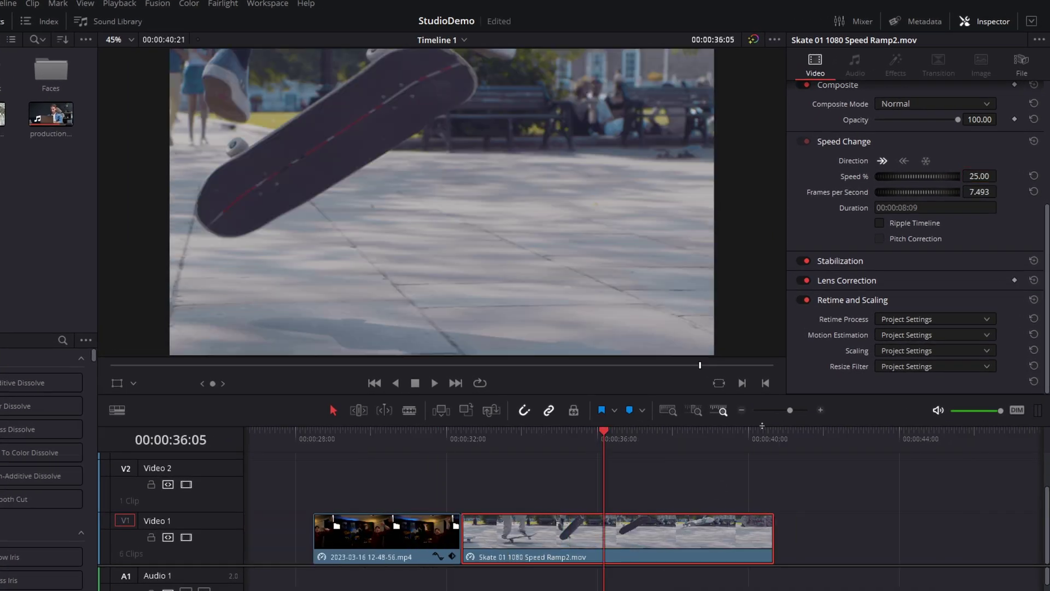
# - Set the skate clip's Retime Process to Optical Flow and Motion Estimation to Speed Warp, play it, and extend its end
pyautogui.click(912, 318)
pyautogui.click(920, 376)
pyautogui.click(906, 335)
pyautogui.click(911, 419)
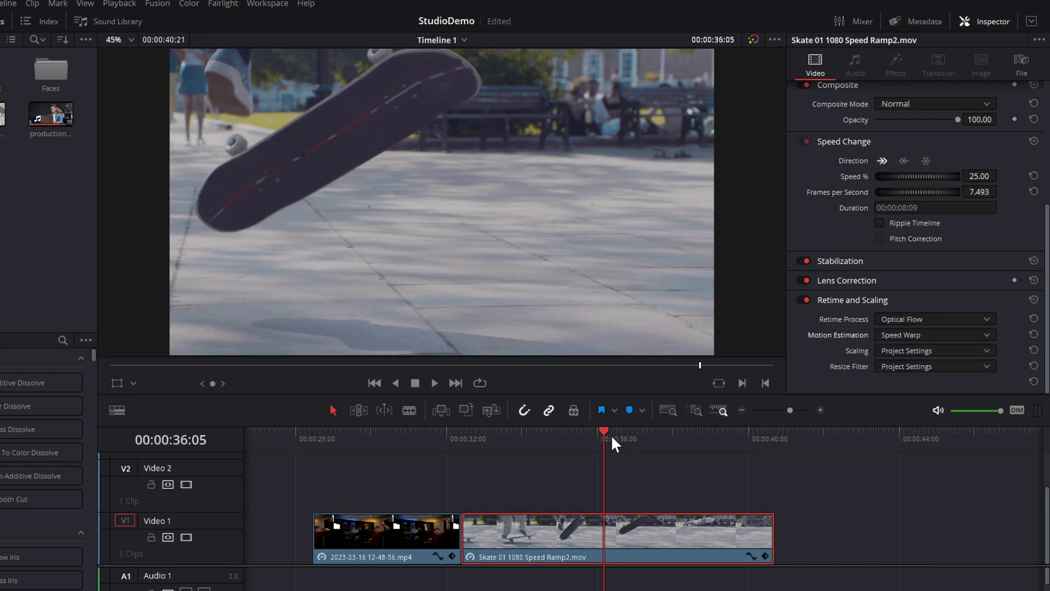
pyautogui.press('space')
pyautogui.click(740, 410)
pyautogui.moveTo(677, 533); pyautogui.dragTo(970, 533)
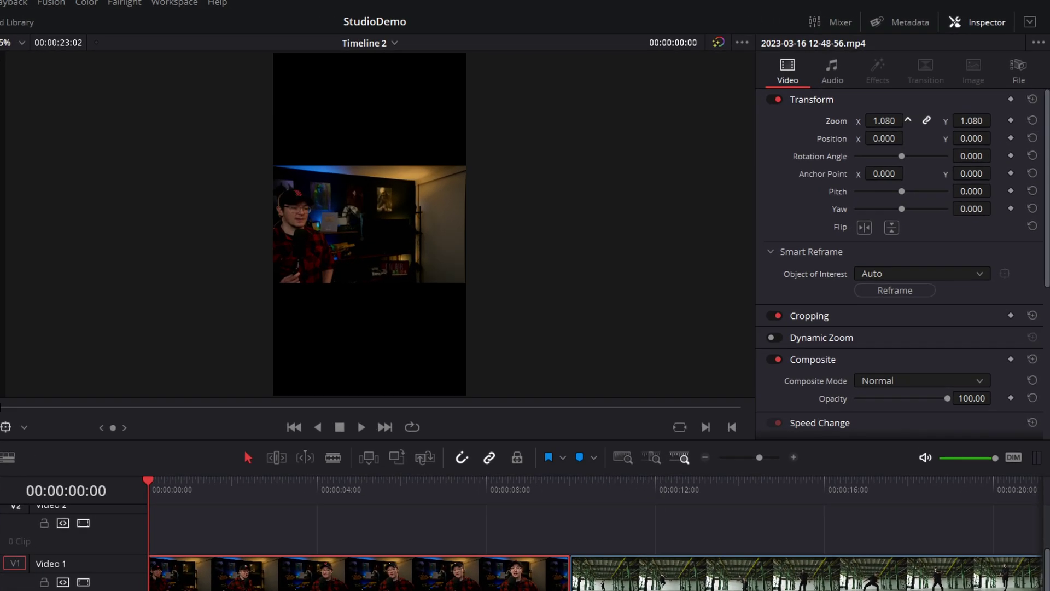
# - Set the Zoom of Timeline 2's first clip to 3.750 on both axes and choose Auto as the Smart Reframe Object of Interest
pyautogui.moveTo(922, 96); pyautogui.dragTo(939, 95)
pyautogui.moveTo(883, 121); pyautogui.dragTo(919, 121)
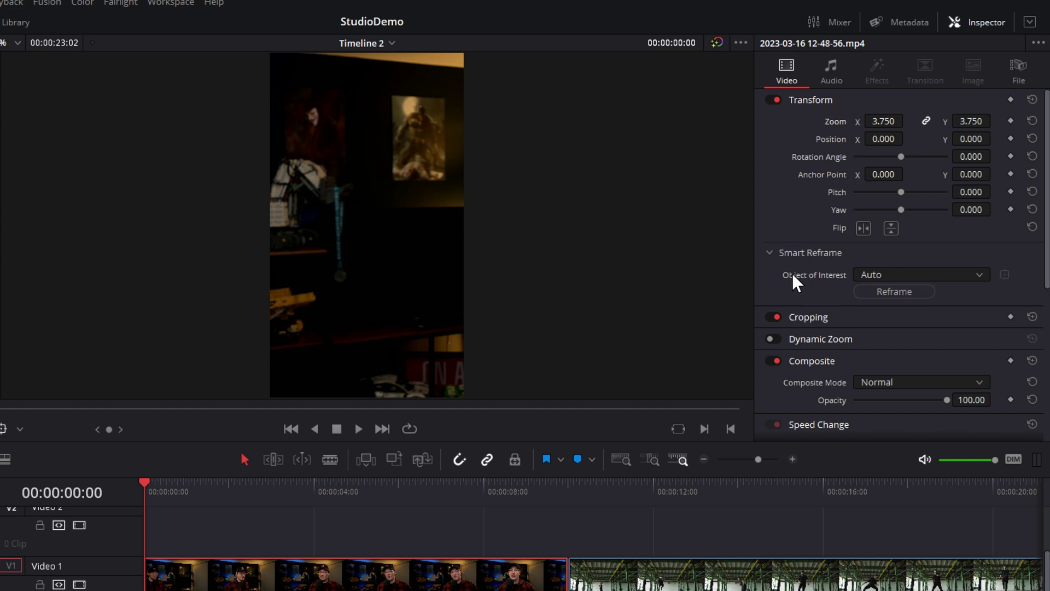
pyautogui.click(888, 274)
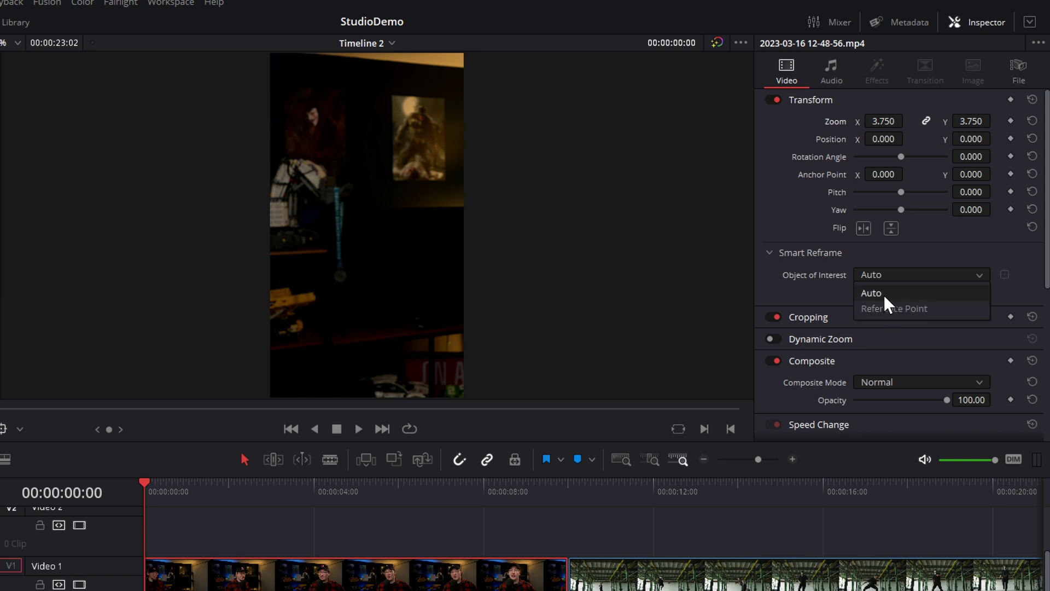
pyautogui.click(882, 294)
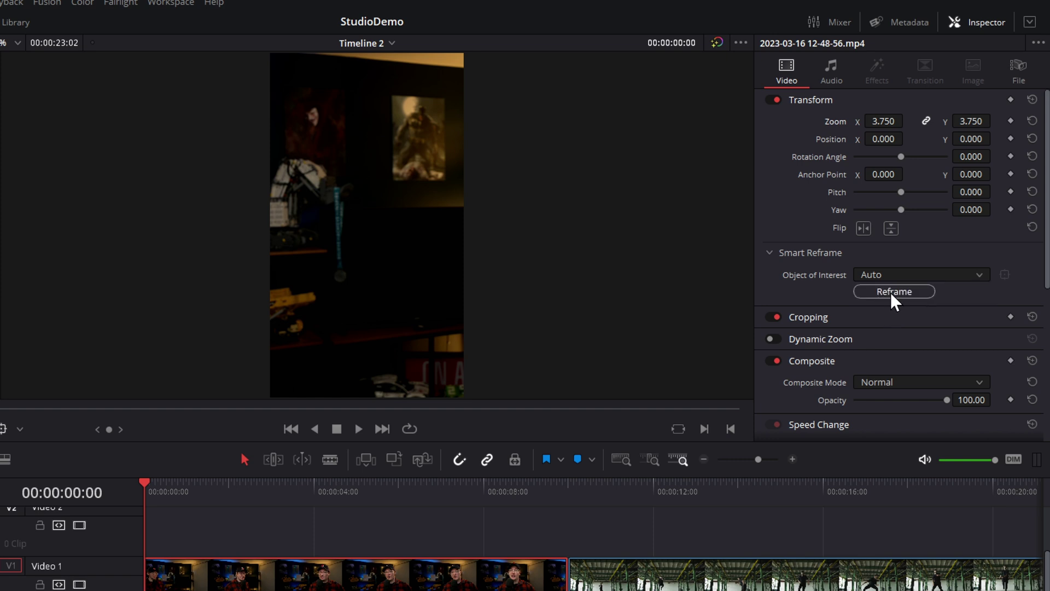
# - Run Smart Reframe on Timeline 2's first clip and play back the reframed shot
pyautogui.click(890, 292)
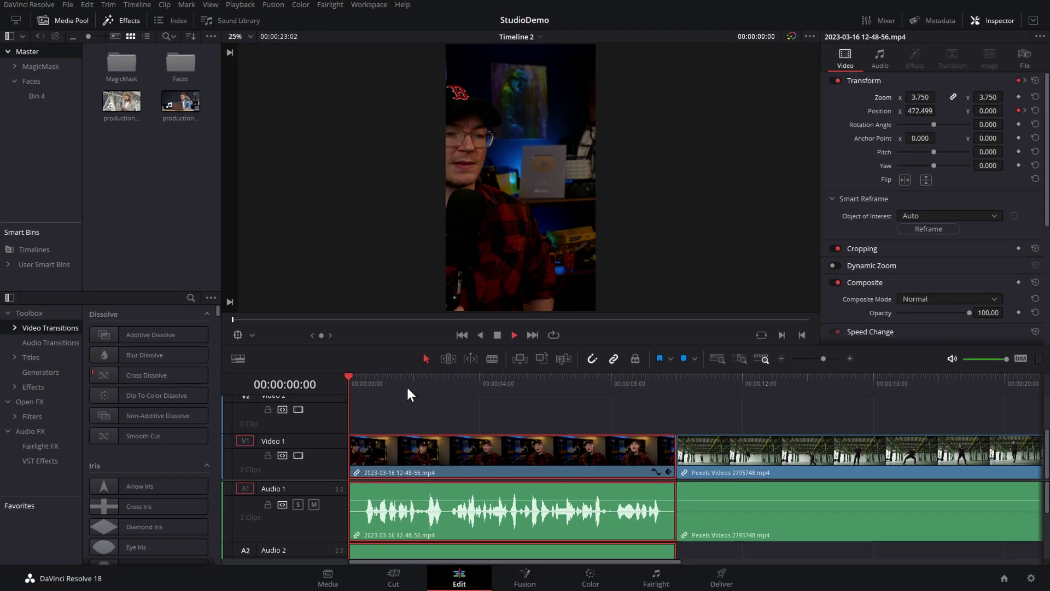
pyautogui.press('space')
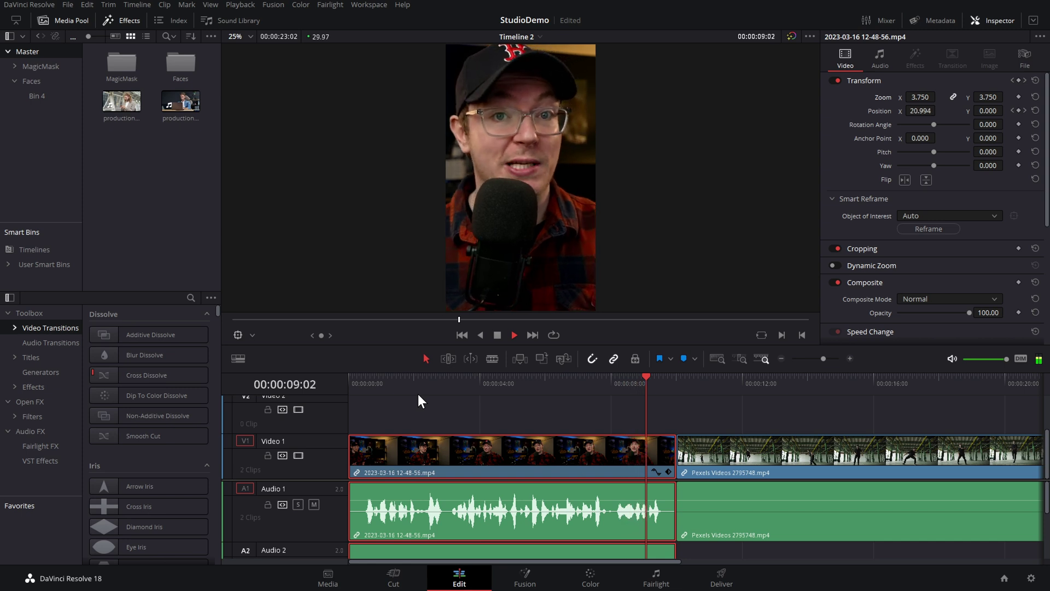
pyautogui.press('space')
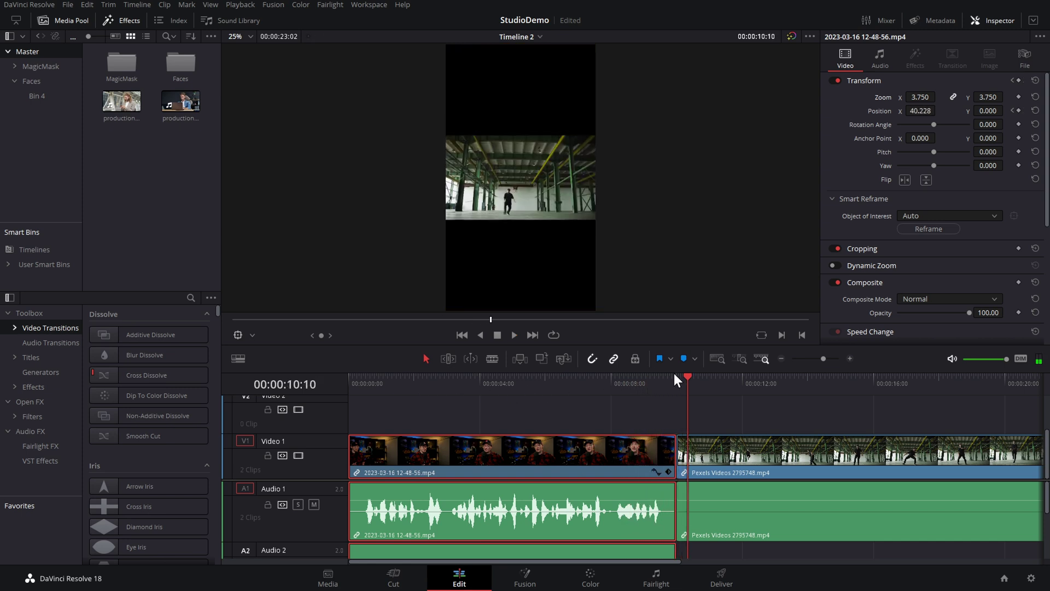
# - Set the Zoom of the Pexels Videos 2795748.mp4 clip to 3.310 on both axes and scrub through its framing
pyautogui.hscroll(5, 673, 377)
pyautogui.hscroll(1, 572, 395)
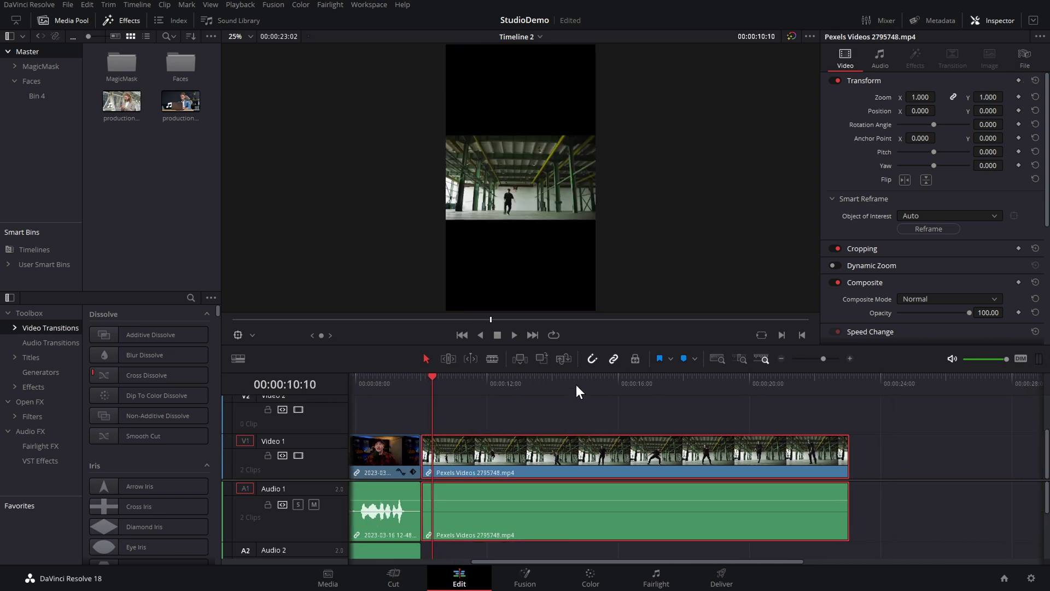
pyautogui.moveTo(919, 96); pyautogui.dragTo(940, 97)
pyautogui.moveTo(680, 382); pyautogui.dragTo(800, 385)
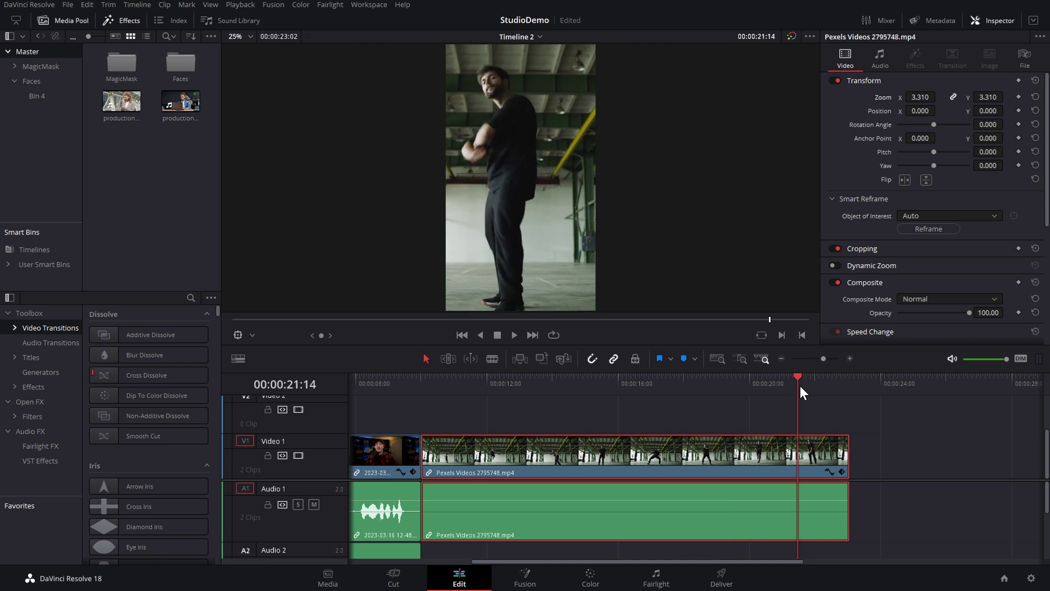
# - Run Smart Reframe with Auto on the Pexels Videos 2795748.mp4 clip and play it from its start
pyautogui.click(931, 230)
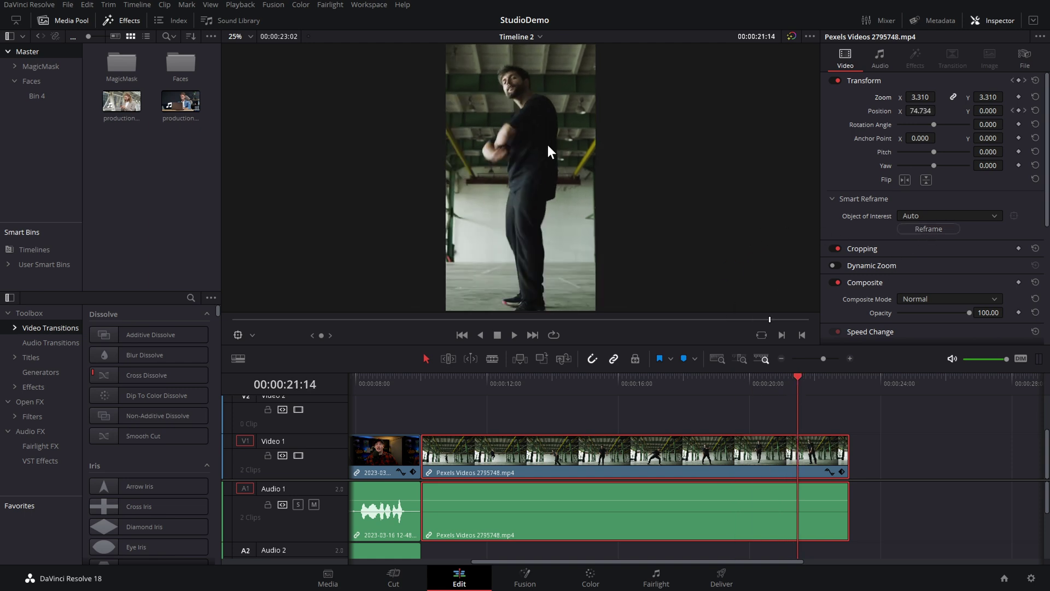
pyautogui.moveTo(787, 382); pyautogui.dragTo(430, 386)
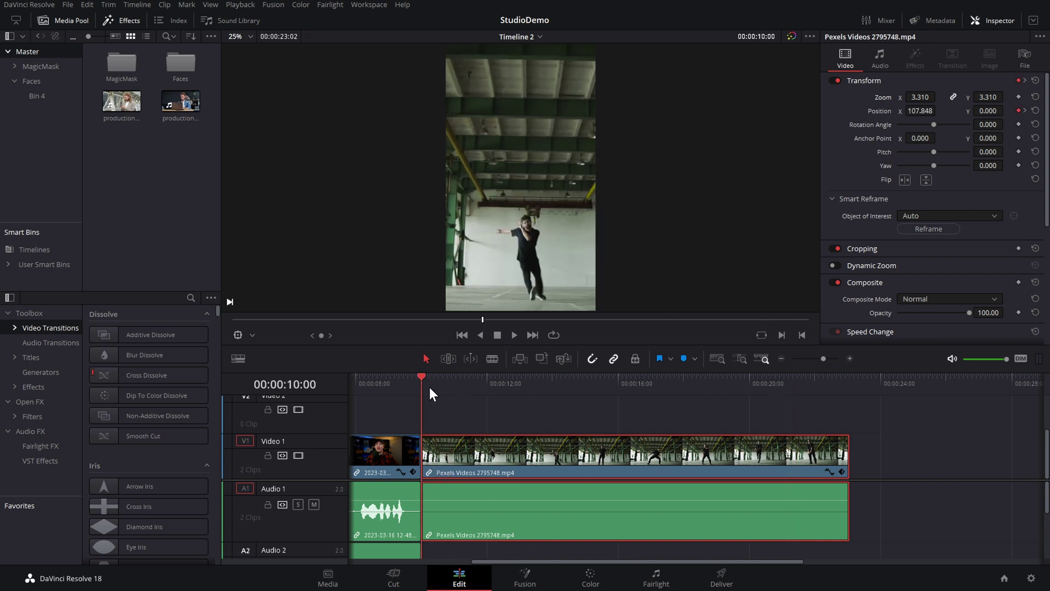
pyautogui.press('space')
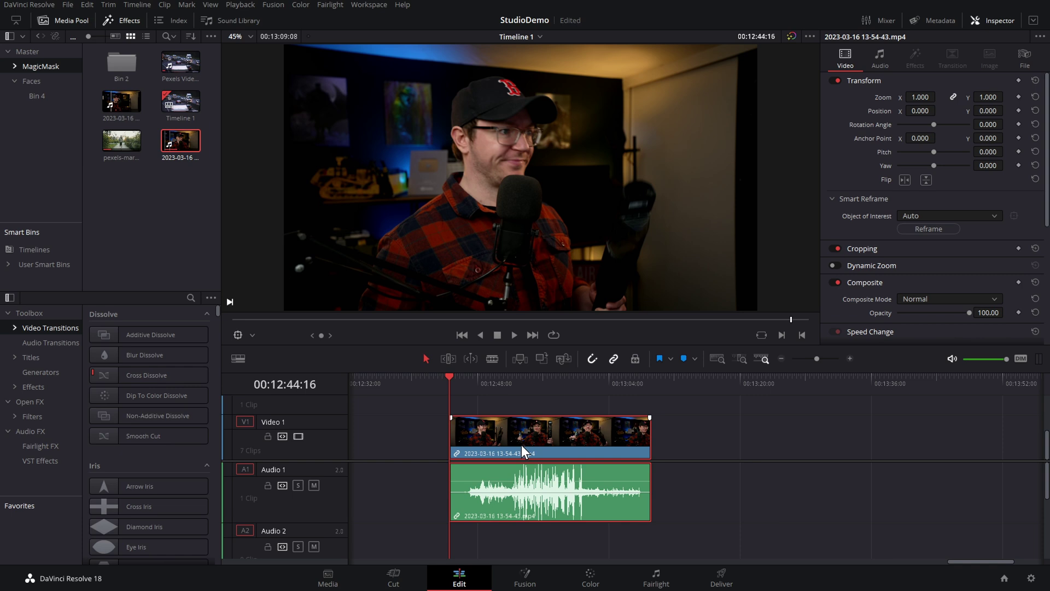
pyautogui.click(475, 384)
pyautogui.press('space')
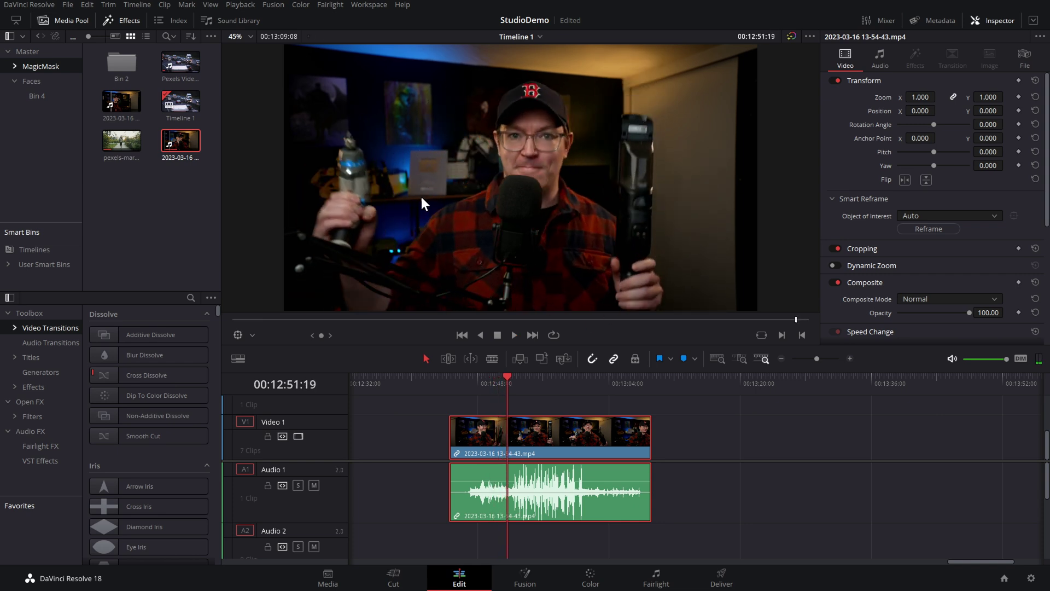
pyautogui.click(738, 442)
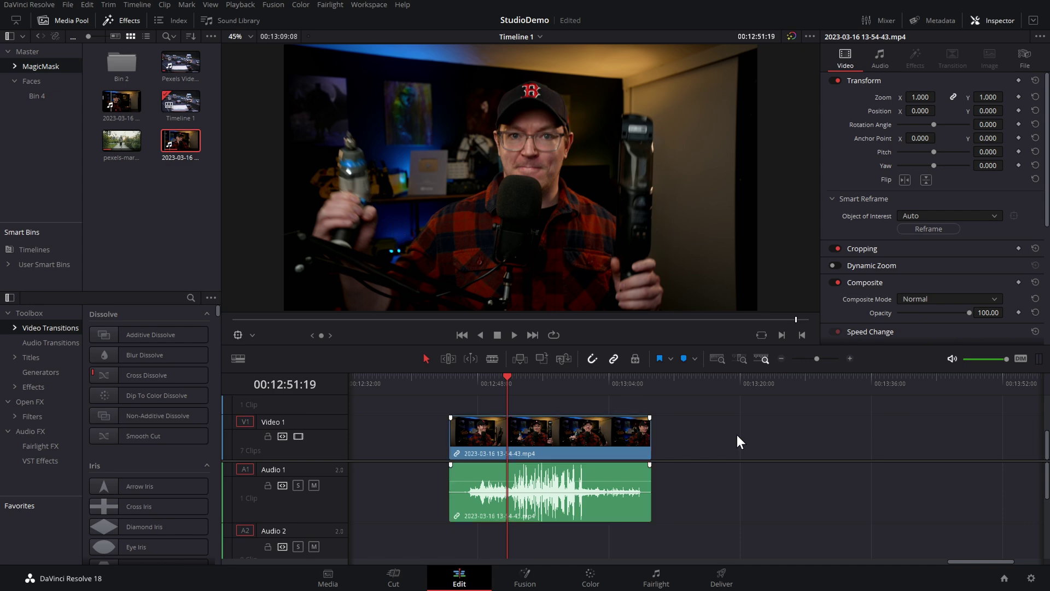
pyautogui.click(528, 444)
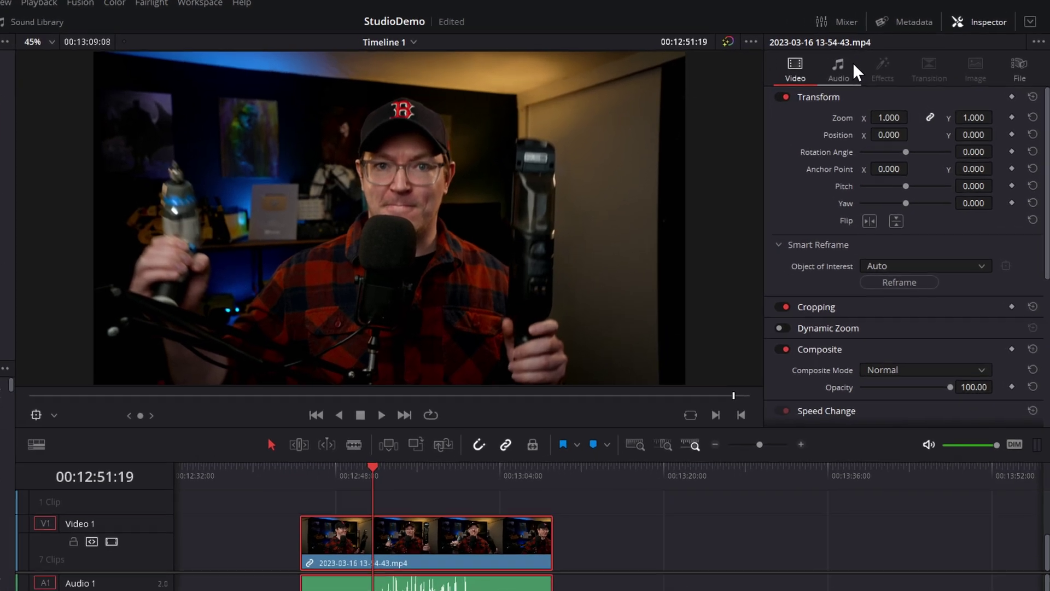
pyautogui.click(886, 58)
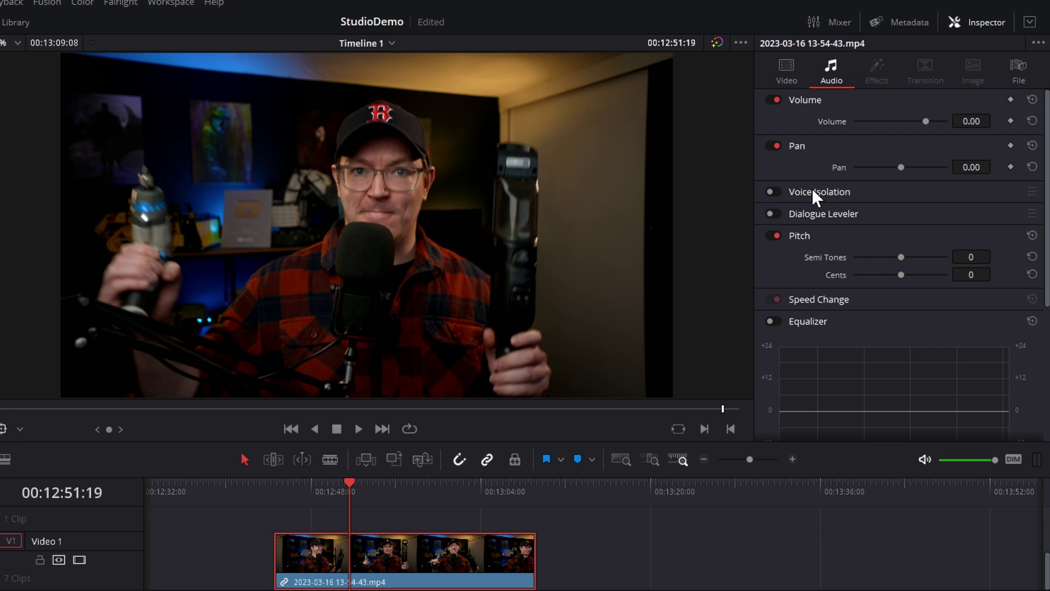
pyautogui.click(772, 191)
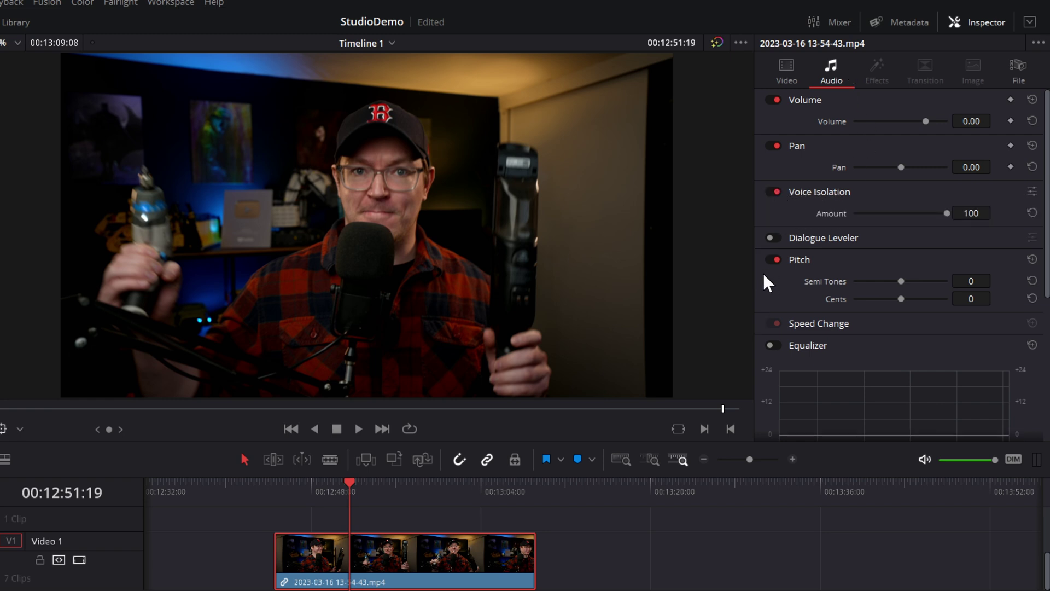
pyautogui.click(346, 492)
pyautogui.press('space')
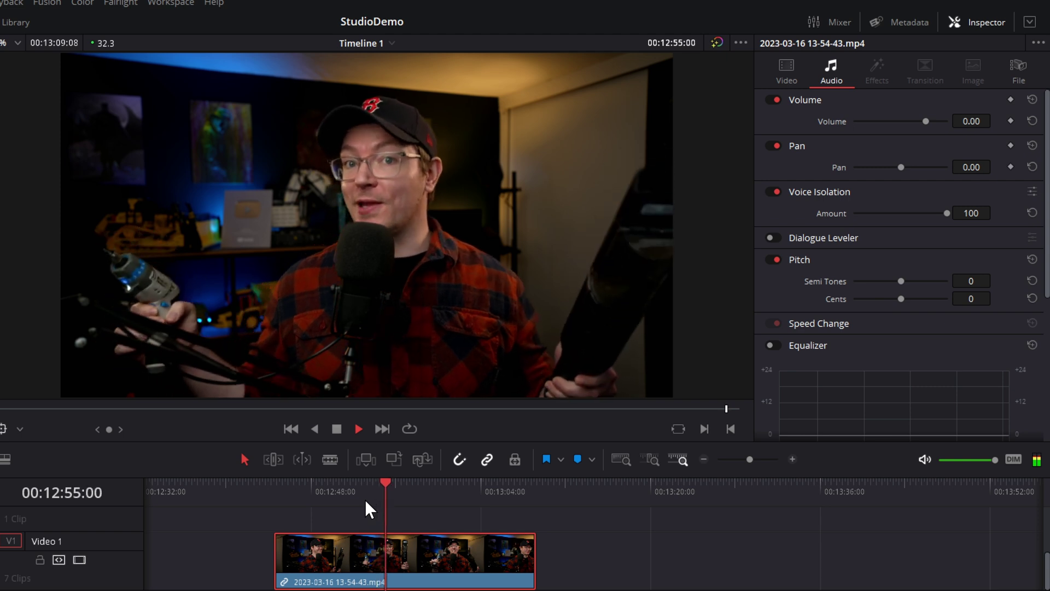
pyautogui.press('space')
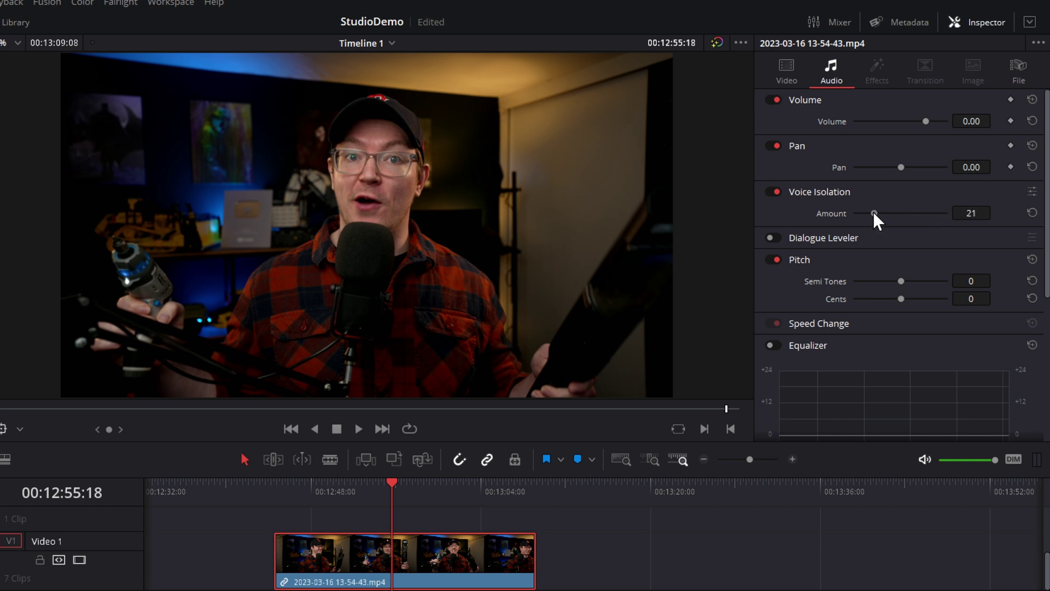
# - Play the clip with the Voice Isolation Amount at 20, and raise the Amount to 84
pyautogui.click(337, 489)
pyautogui.press('space')
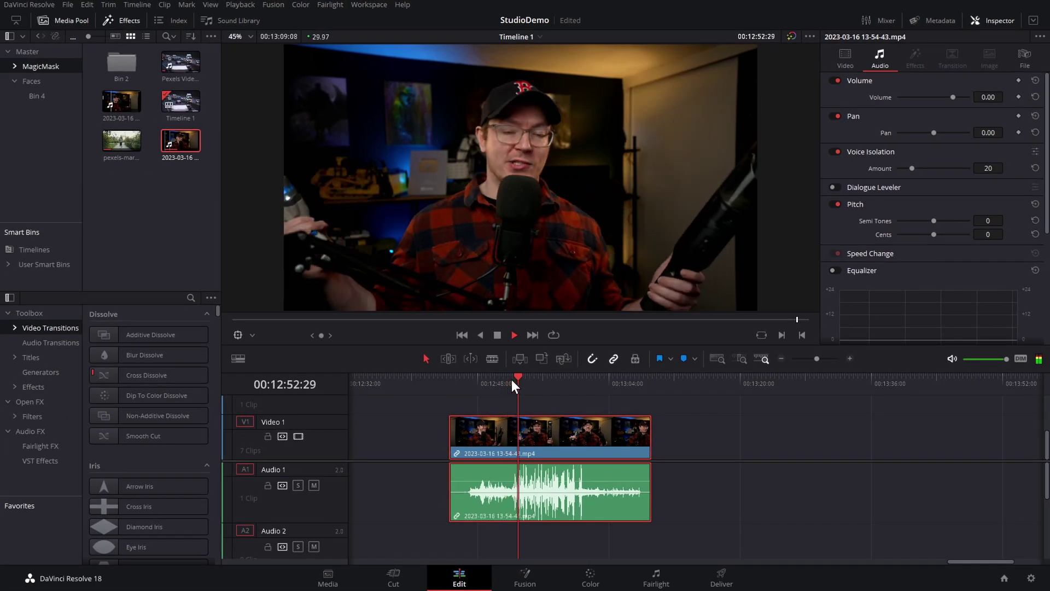
pyautogui.press('space')
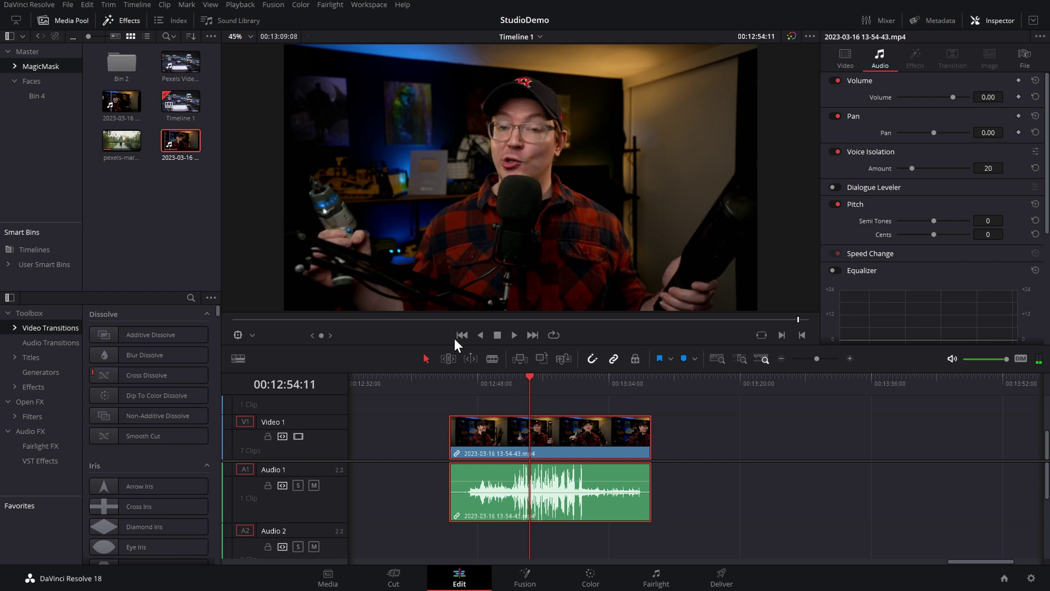
pyautogui.moveTo(913, 166); pyautogui.dragTo(954, 168)
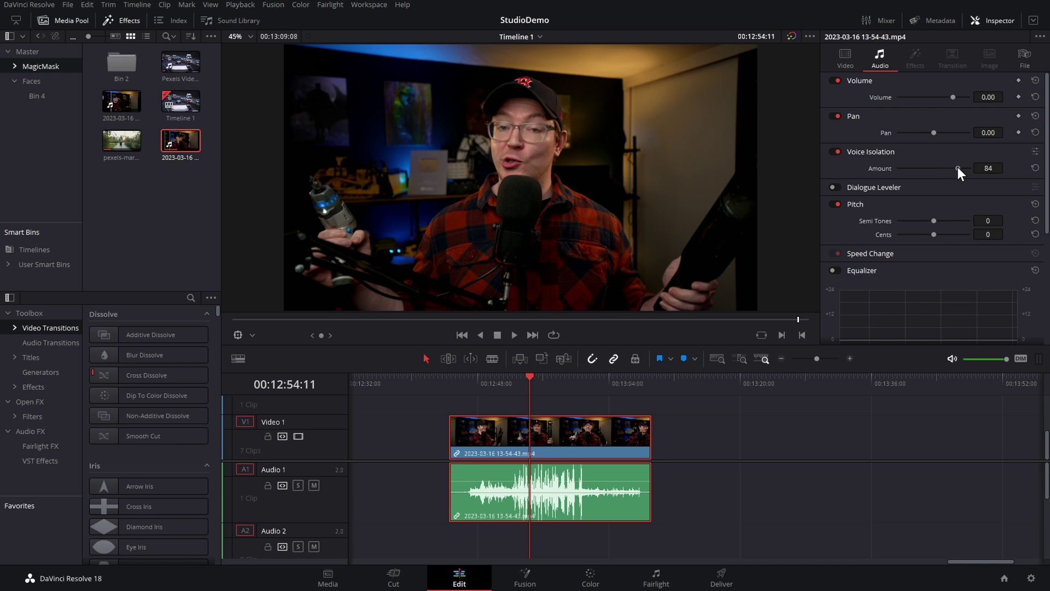
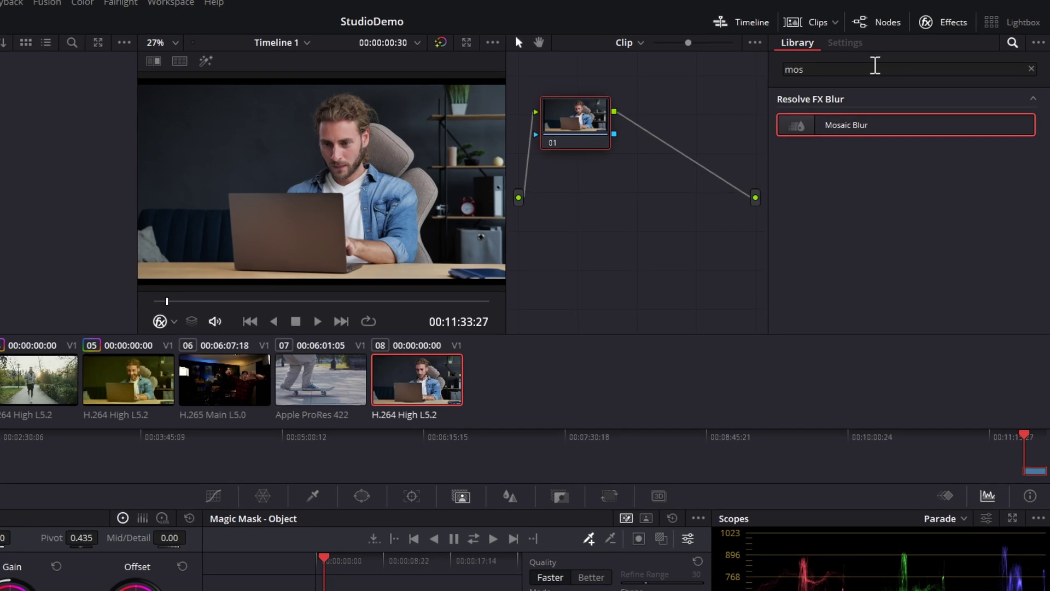
# - Apply the Face Refinement effect to node 01 of clip 08, analyze the face and hide the tracking overlay
pyautogui.write('face')
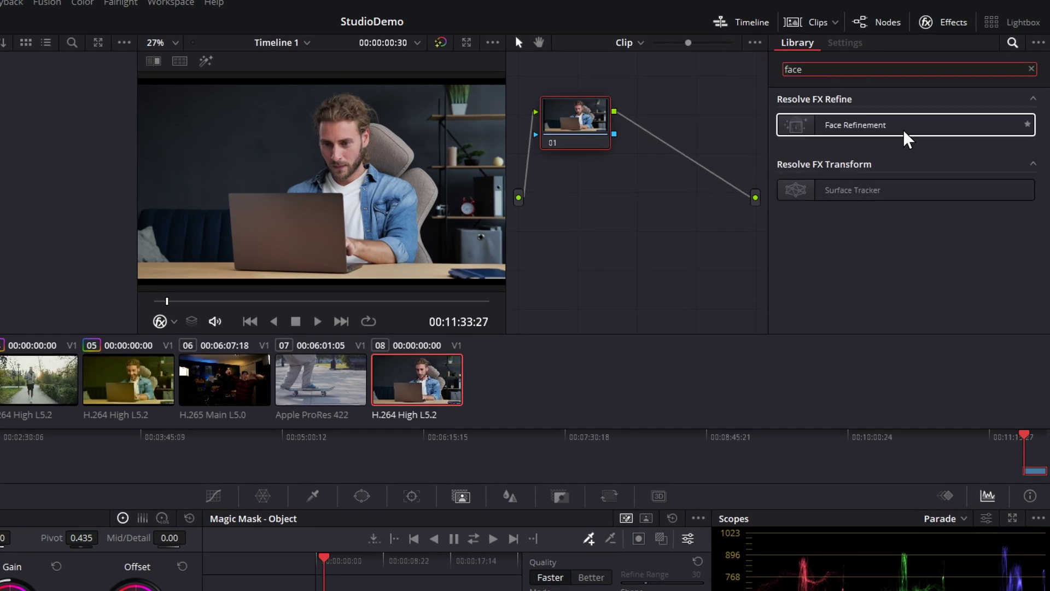
pyautogui.moveTo(881, 131); pyautogui.dragTo(579, 122)
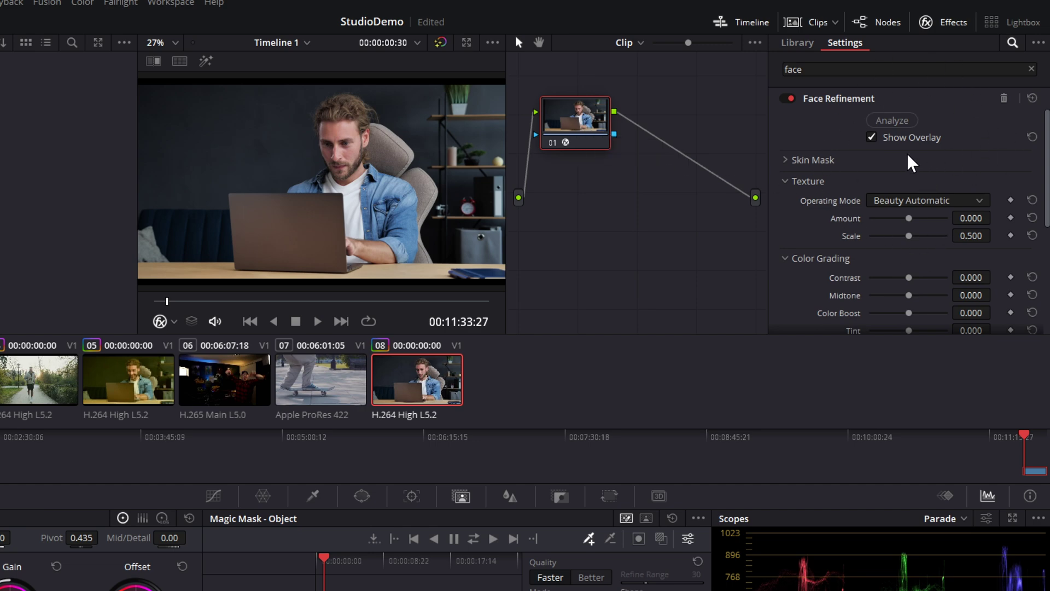
pyautogui.click(891, 121)
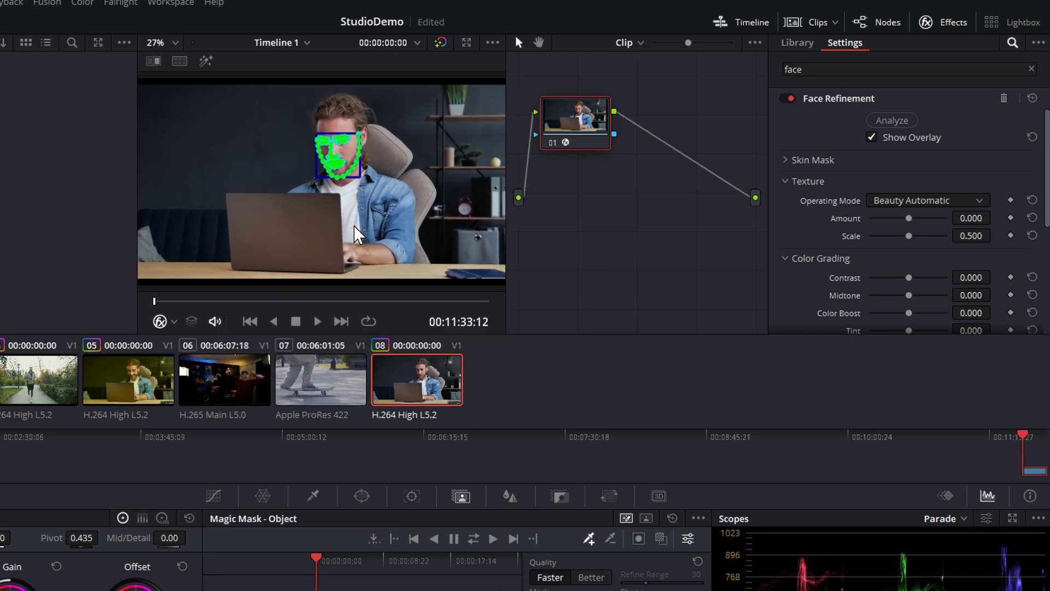
pyautogui.click(871, 137)
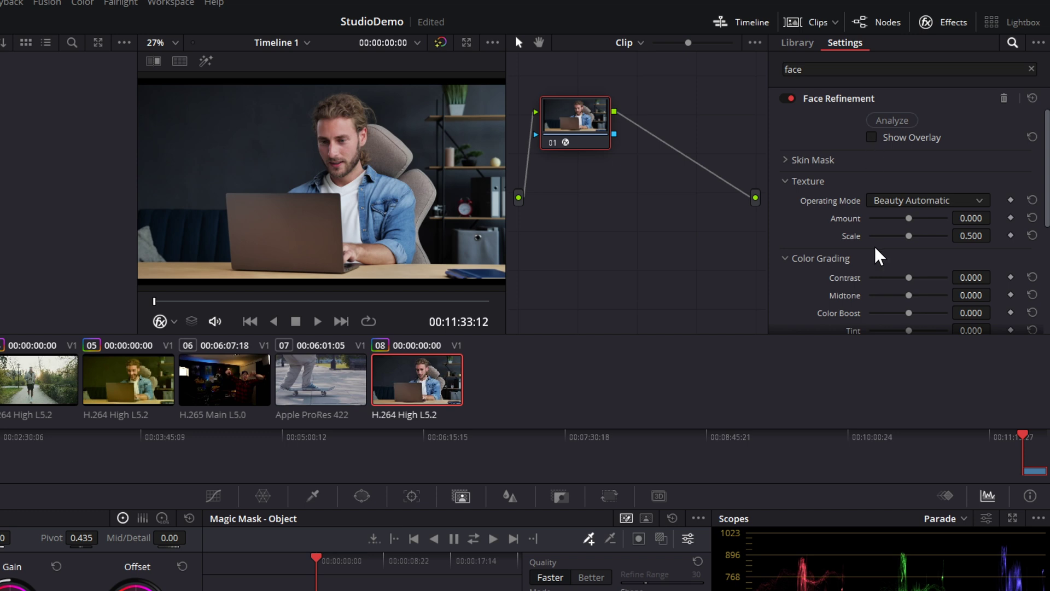
# - Review Face Refinement's skin mask, texture, color grading and retouching settings, trying a lower Color Grading Contrast
pyautogui.click(786, 162)
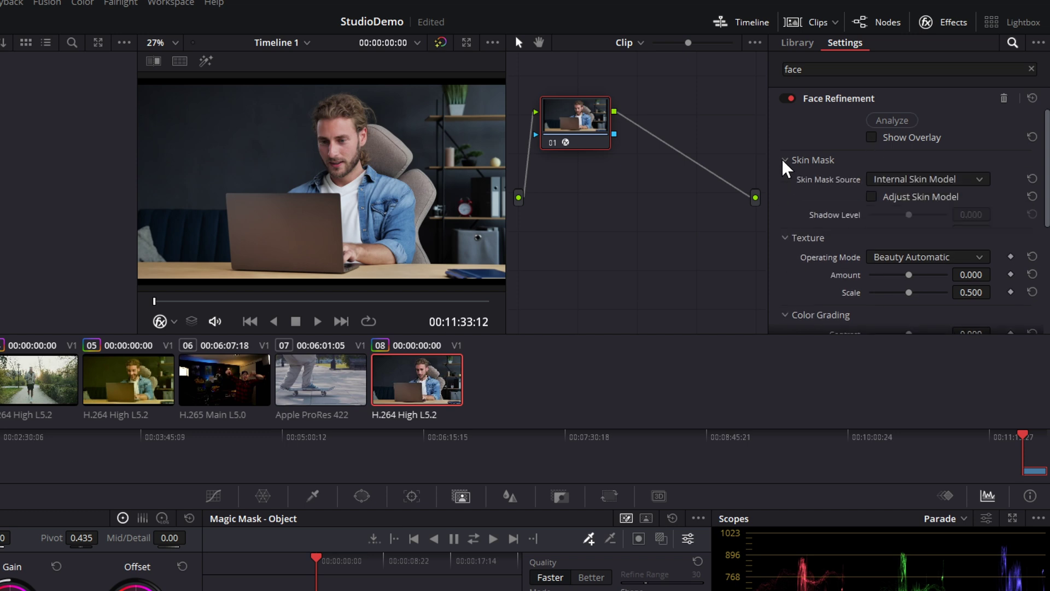
pyautogui.scroll(-2, 807, 164)
pyautogui.scroll(2, 812, 169)
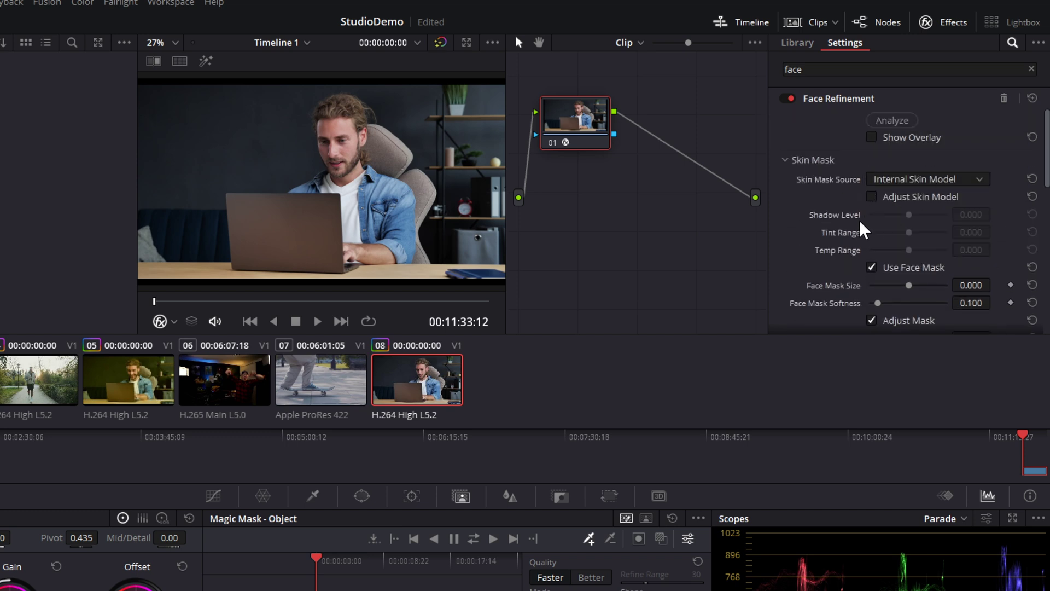
pyautogui.scroll(-8, 873, 219)
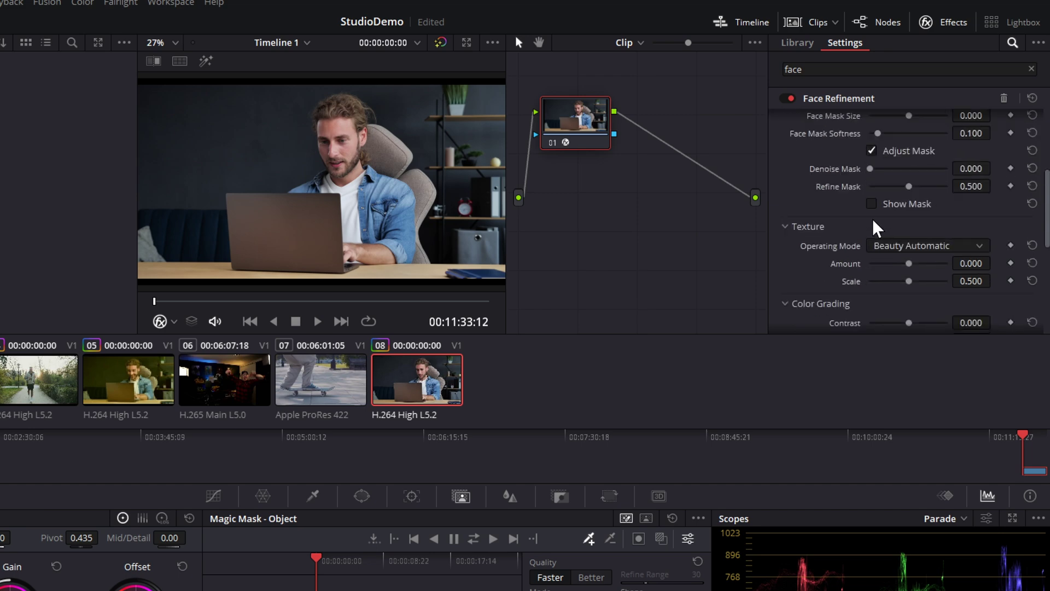
pyautogui.scroll(-2, 864, 240)
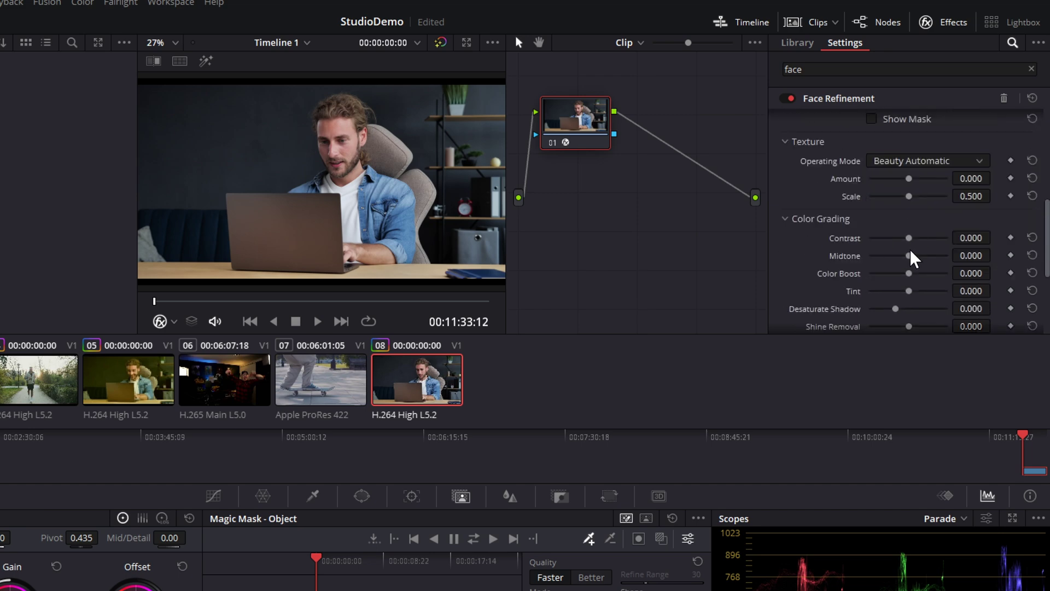
pyautogui.moveTo(908, 241); pyautogui.dragTo(880, 239)
pyautogui.scroll(-6, 862, 264)
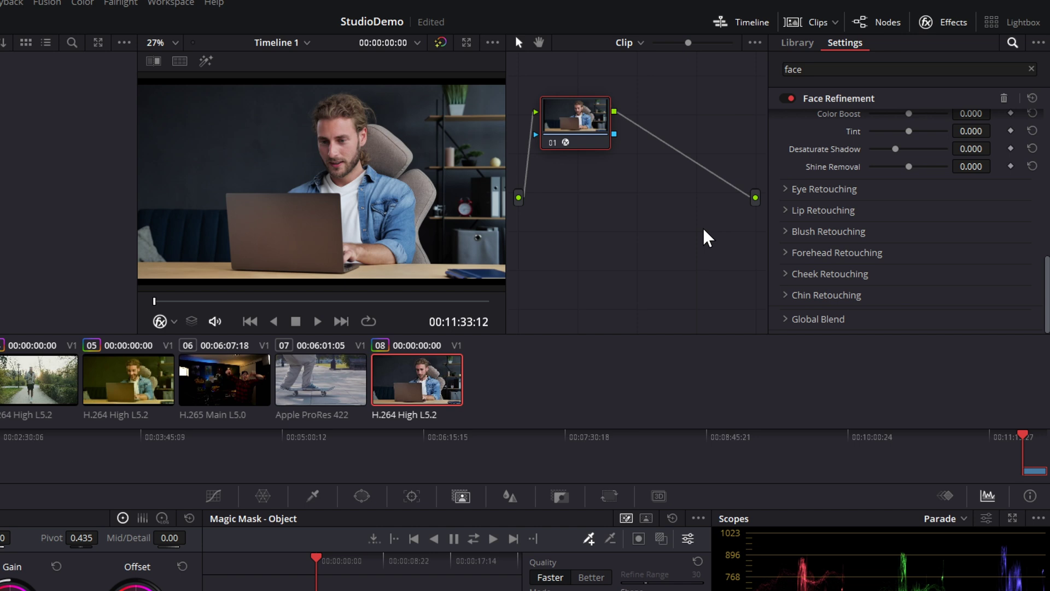
# - Add a serial node after node 01 and apply Face Refinement to the new node
pyautogui.hotkey('alt', 's')
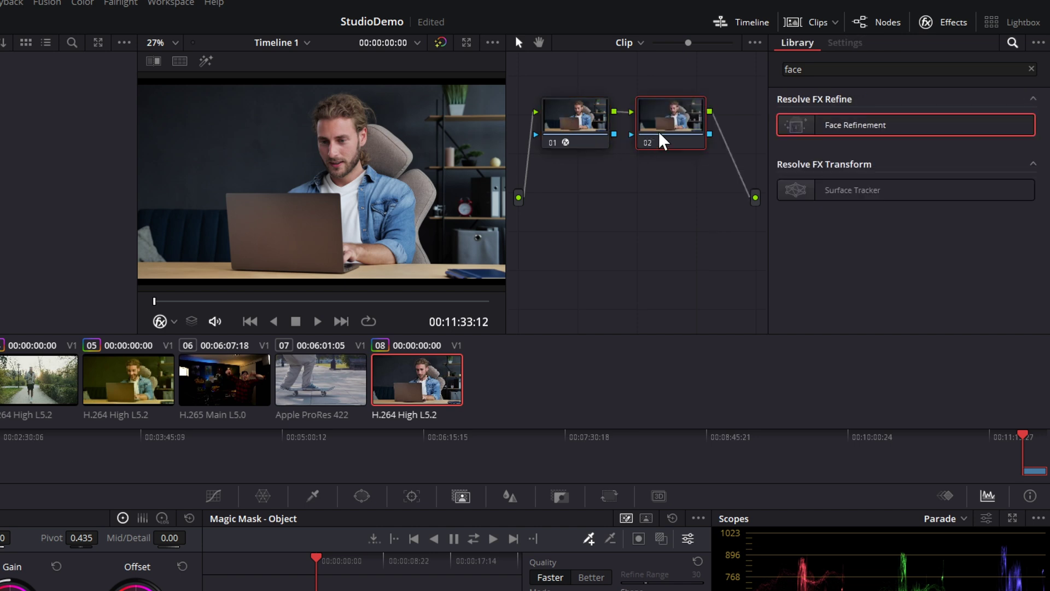
pyautogui.moveTo(859, 127); pyautogui.dragTo(678, 125)
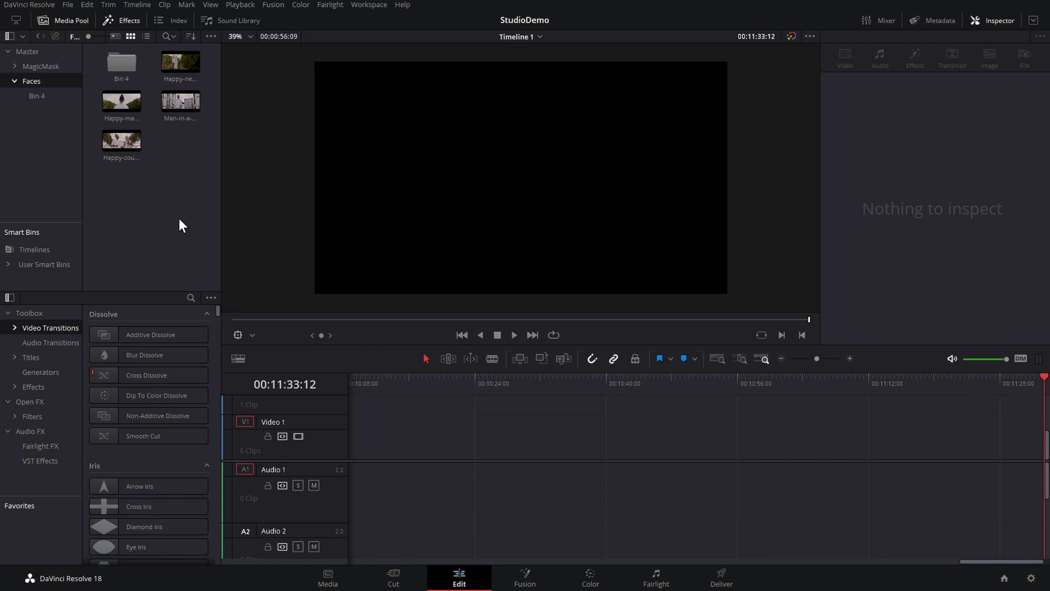
# - Preview the newlyweds, white-shirt man, smiling man and couple clips in the Faces bin
pyautogui.click(176, 66)
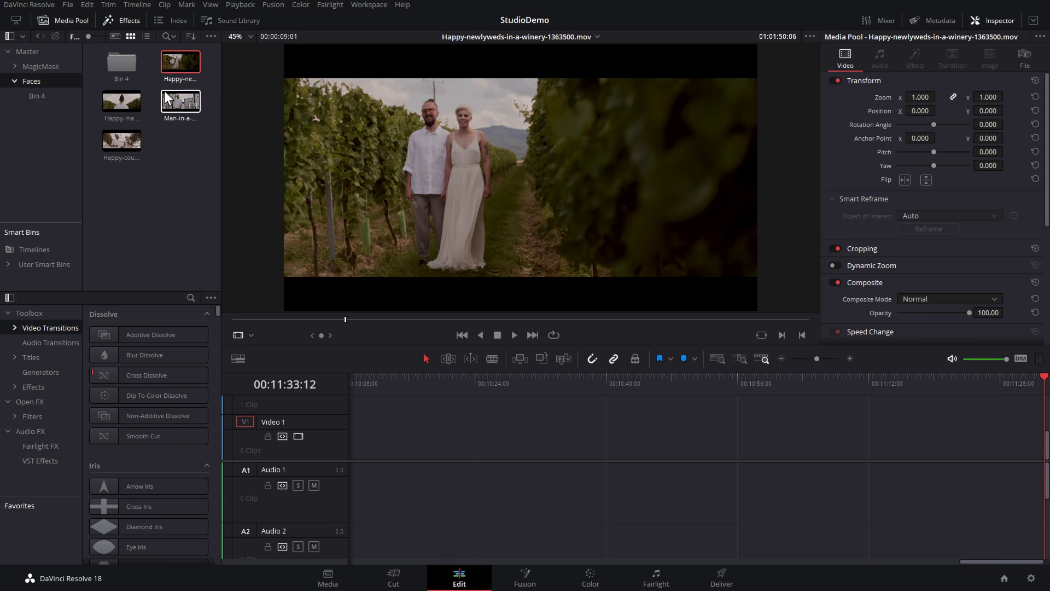
pyautogui.click(178, 101)
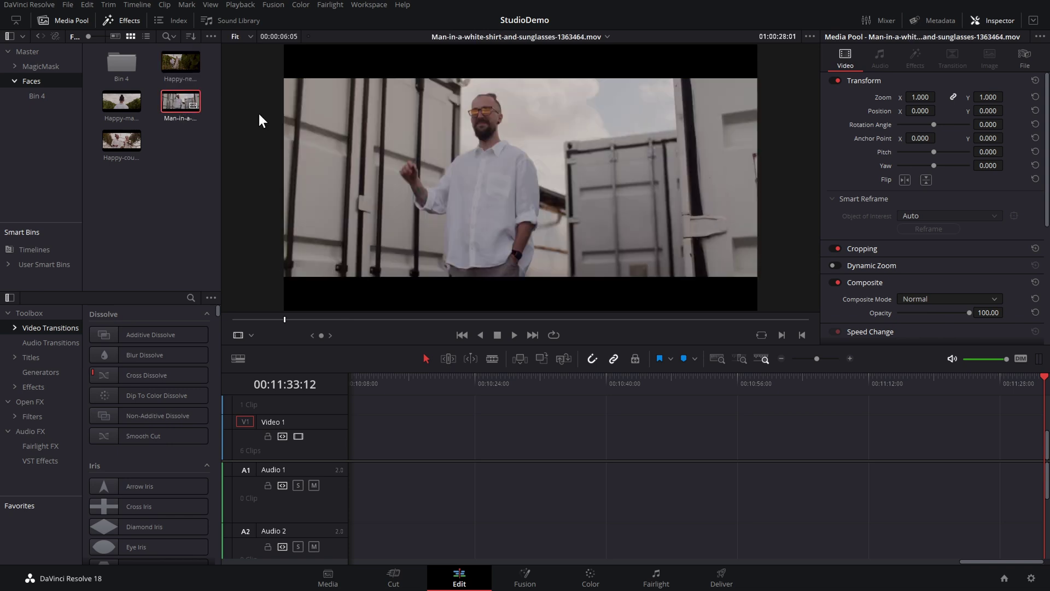
pyautogui.click(116, 104)
pyautogui.click(114, 140)
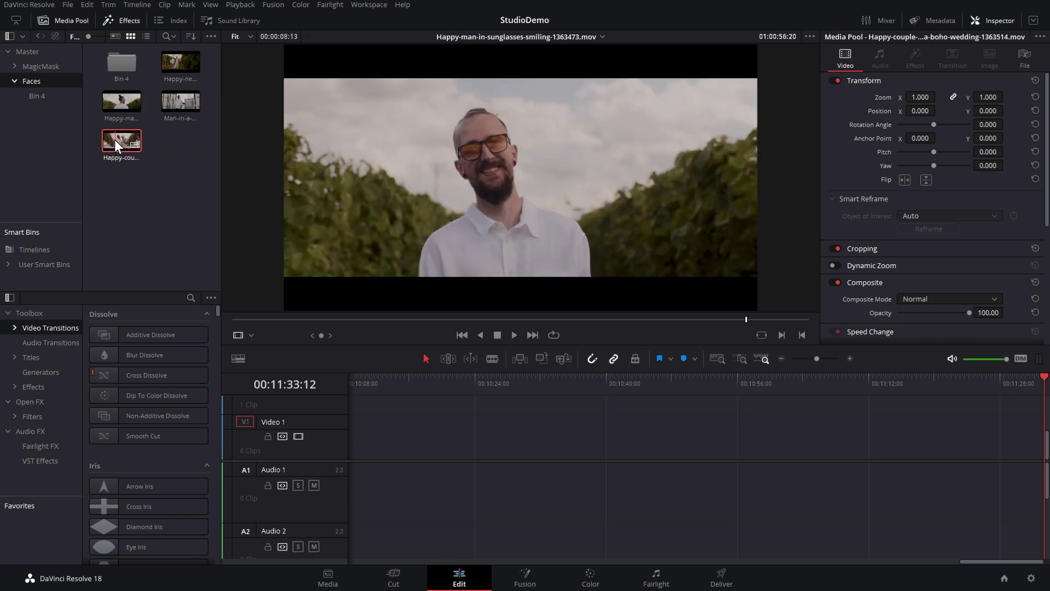
# - Select all four clips in the Faces bin and analyze them for people
pyautogui.moveTo(209, 169); pyautogui.dragTo(116, 107)
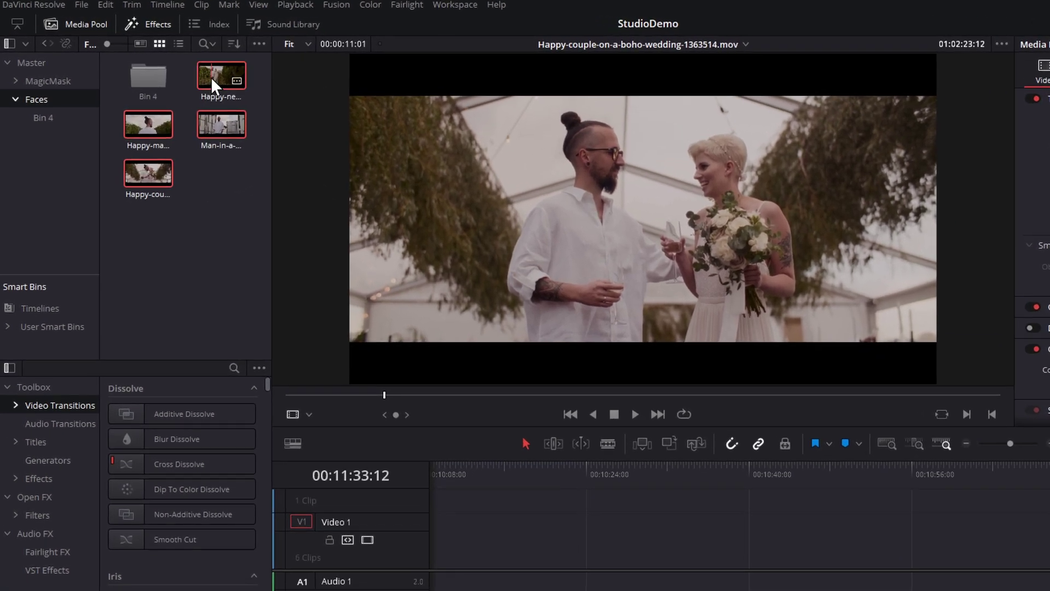
pyautogui.rightClick(217, 120)
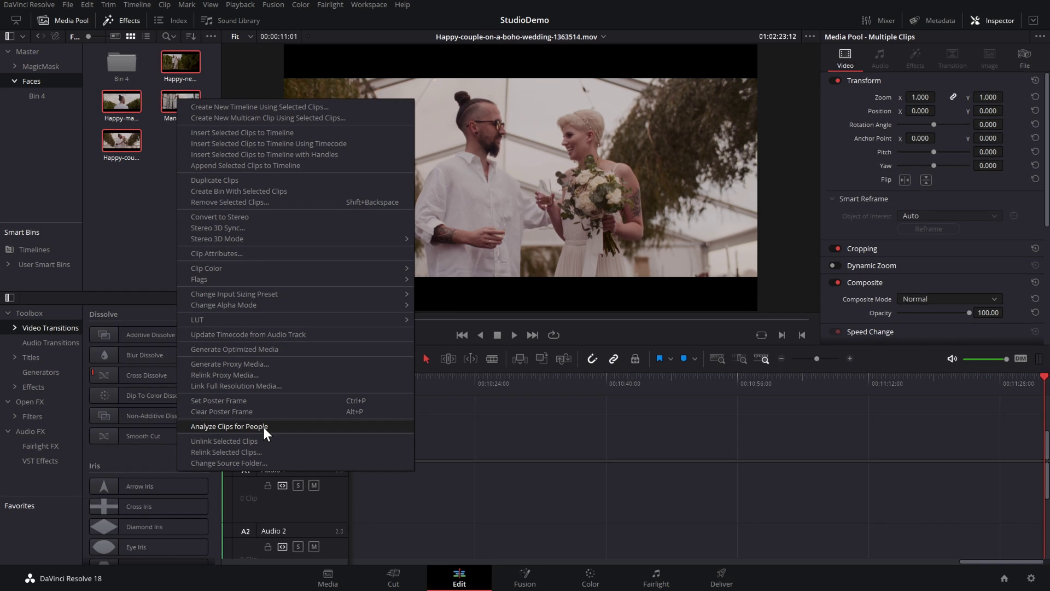
pyautogui.click(323, 527)
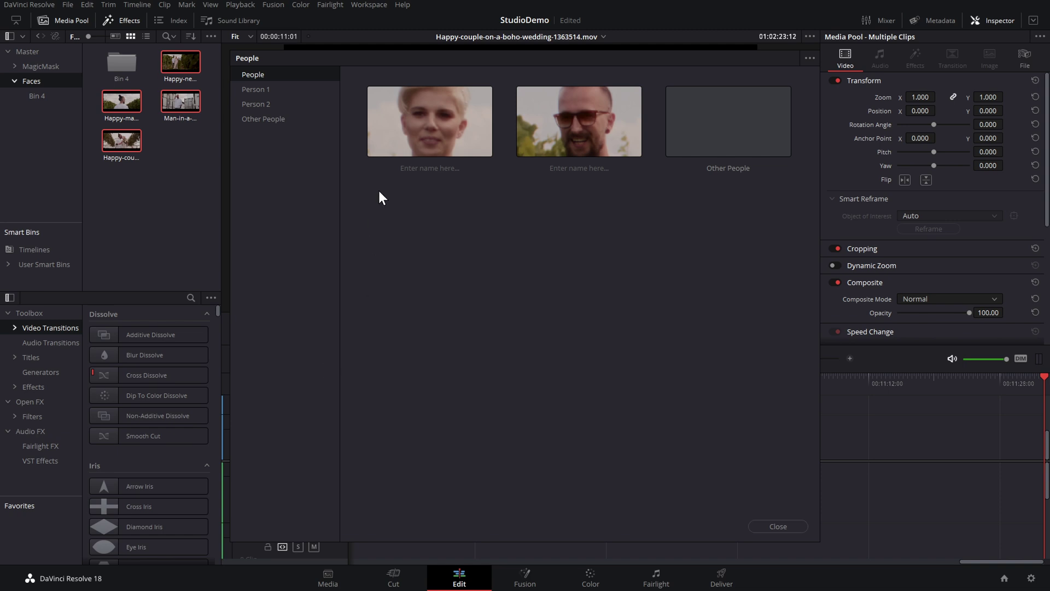
# - Enter a first name for the detected blonde woman and for the bearded man, and close the People window
pyautogui.click(430, 167)
pyautogui.write('Alex')
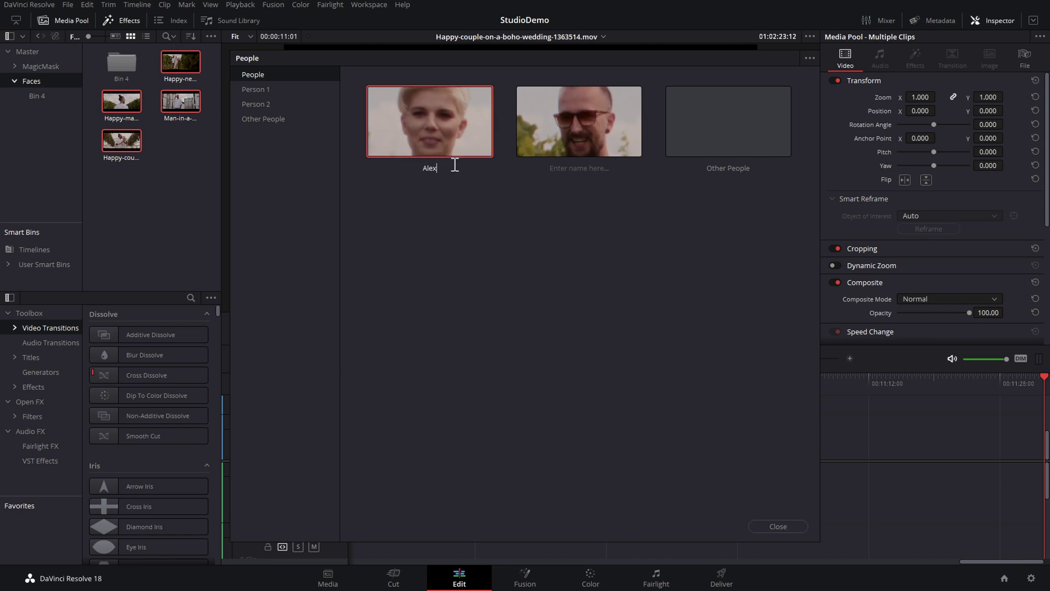
pyautogui.click(593, 170)
pyautogui.write('Clive')
pyautogui.click(644, 219)
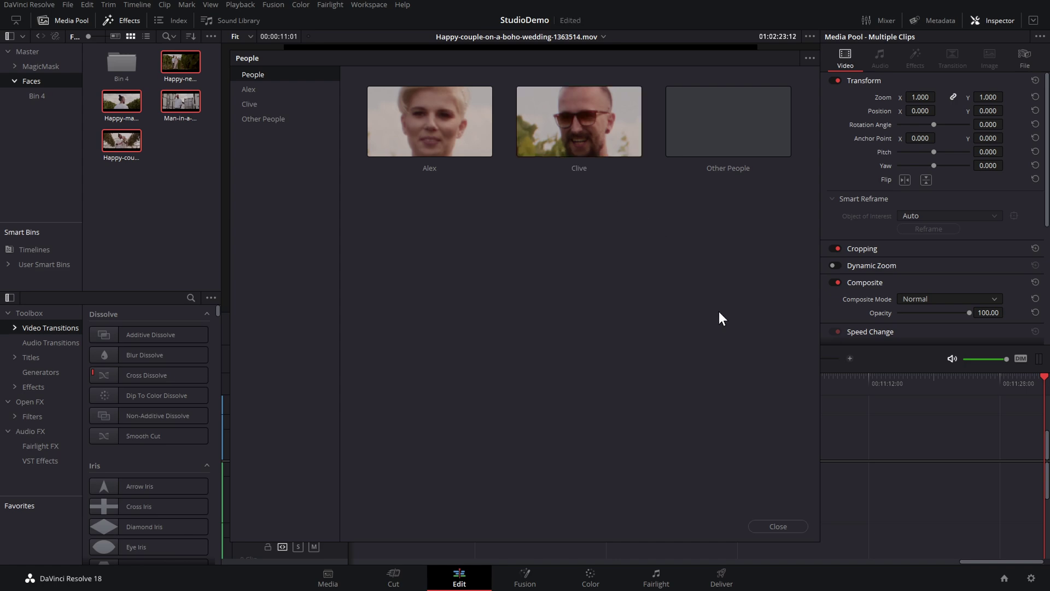
pyautogui.click(778, 526)
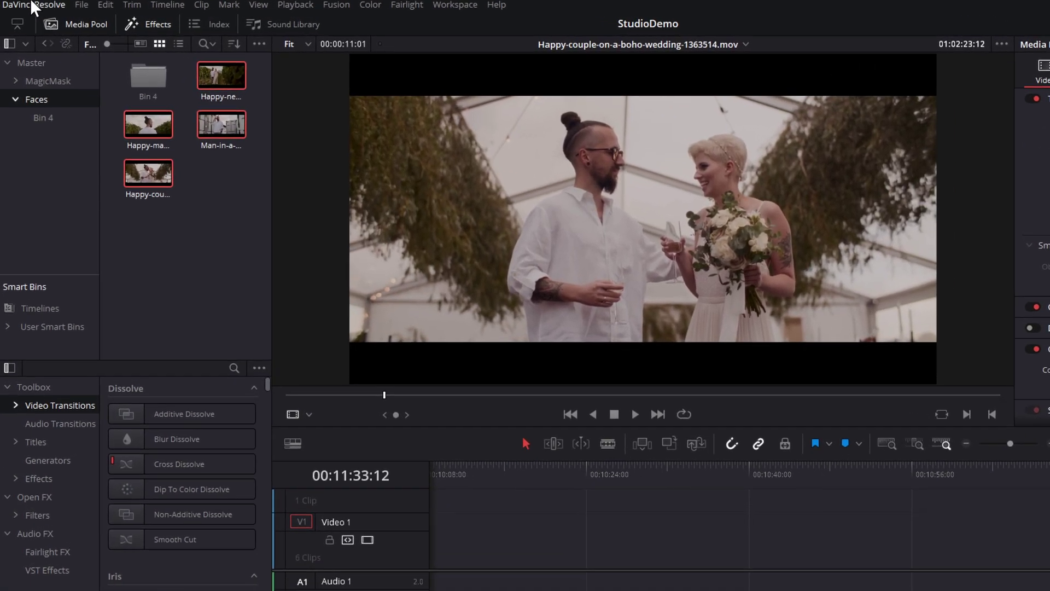
# - Enable automatic smart bins for people metadata in the user editing preferences and save them
pyautogui.click(29, 4)
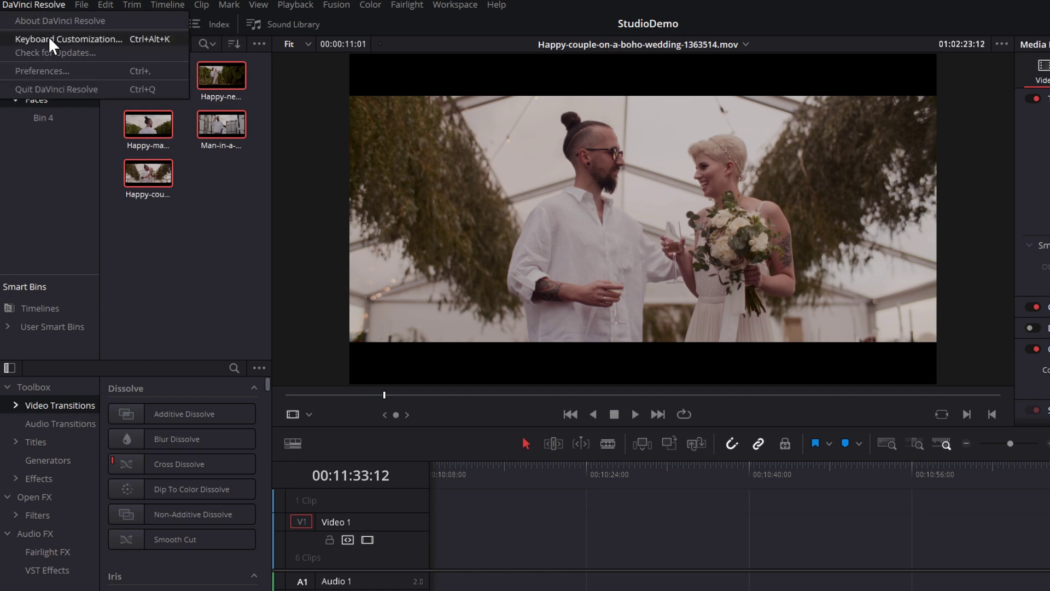
pyautogui.click(47, 70)
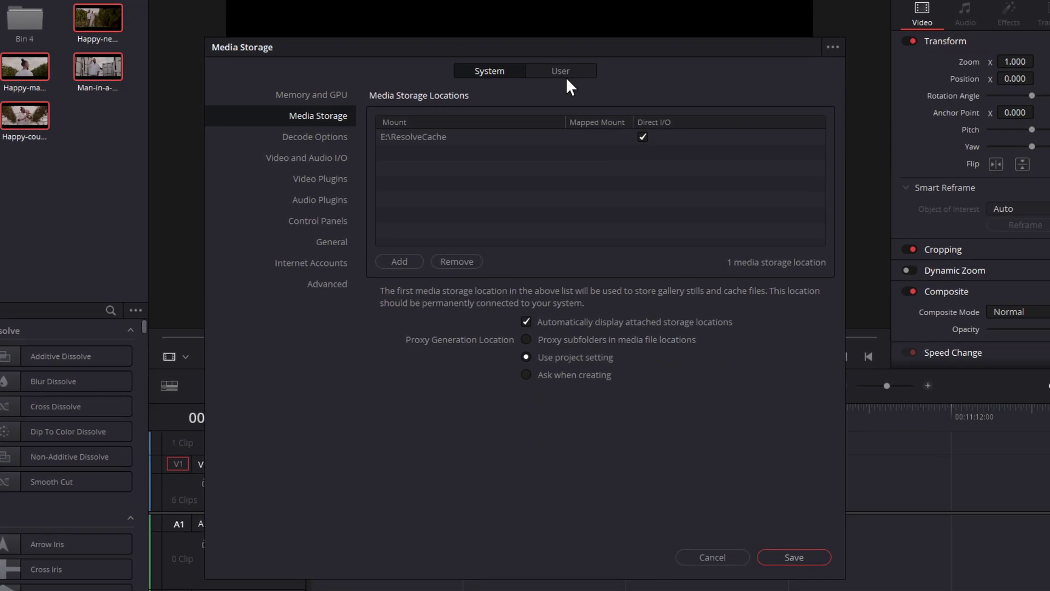
pyautogui.click(554, 72)
pyautogui.click(331, 138)
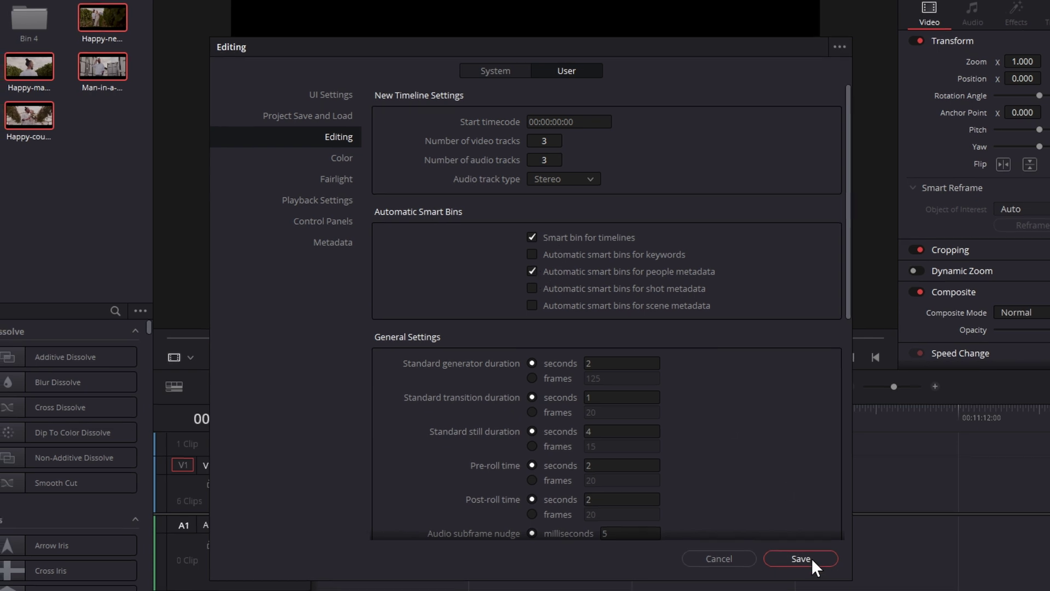
pyautogui.click(813, 559)
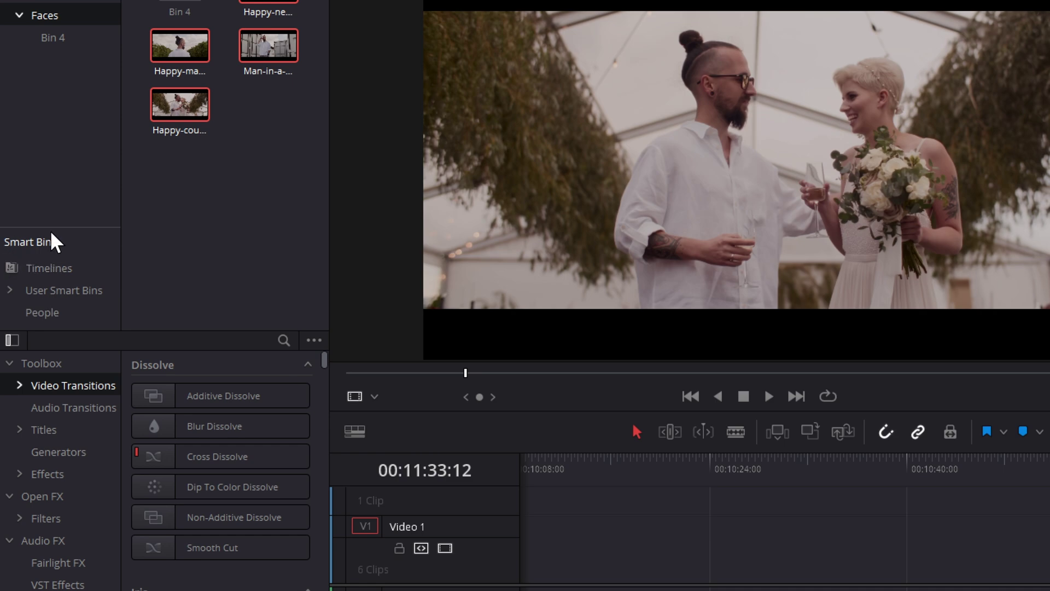
# - Enlarge the Smart Bins area, expand People and view the clips in both people's smart bins
pyautogui.moveTo(61, 228); pyautogui.dragTo(60, 132)
pyautogui.click(11, 216)
pyautogui.click(44, 238)
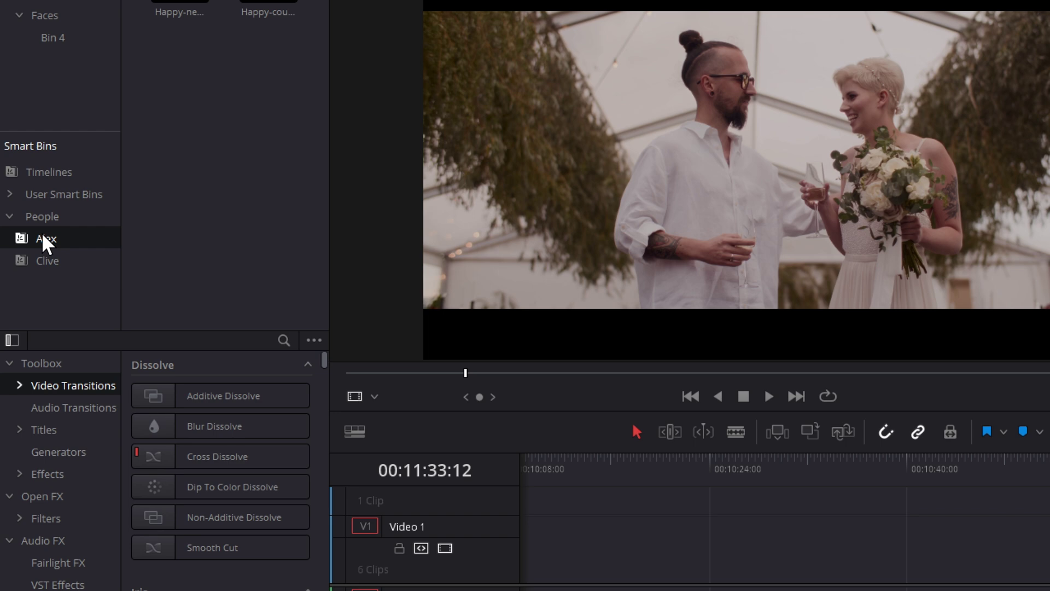
pyautogui.click(47, 260)
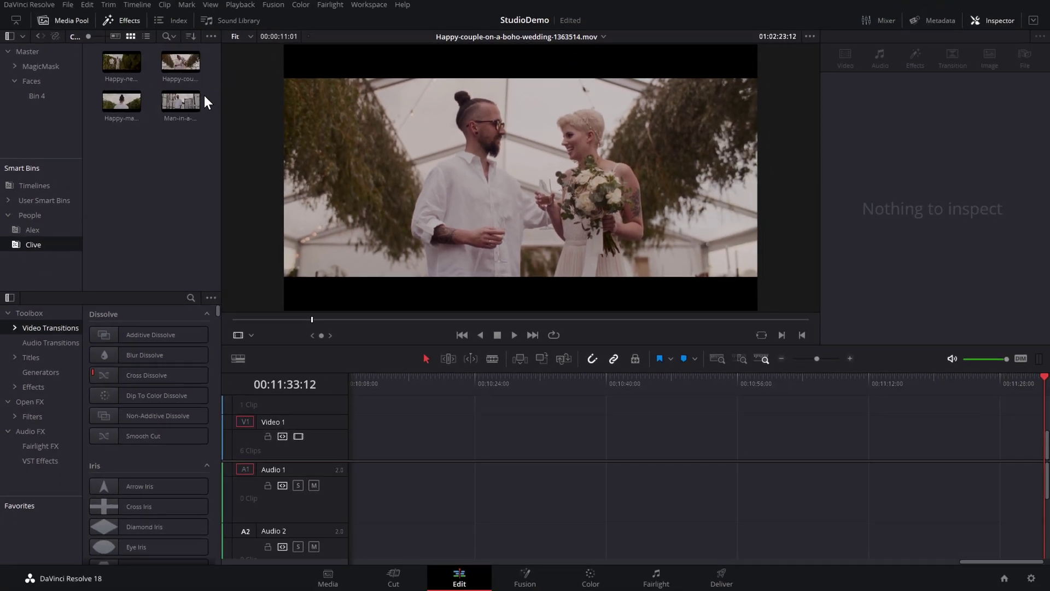
pyautogui.click(42, 227)
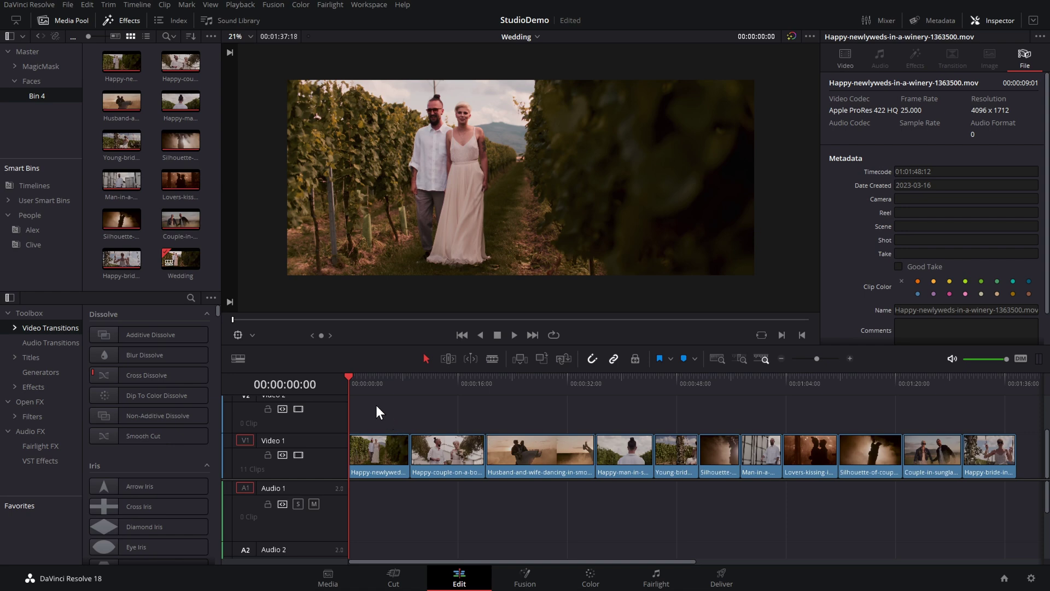
# - Look over the clips of the Wedding timeline from its start, and the first clip's nodes on the Color page
pyautogui.moveTo(379, 411); pyautogui.dragTo(766, 486)
pyautogui.click(557, 382)
pyautogui.press('Home')
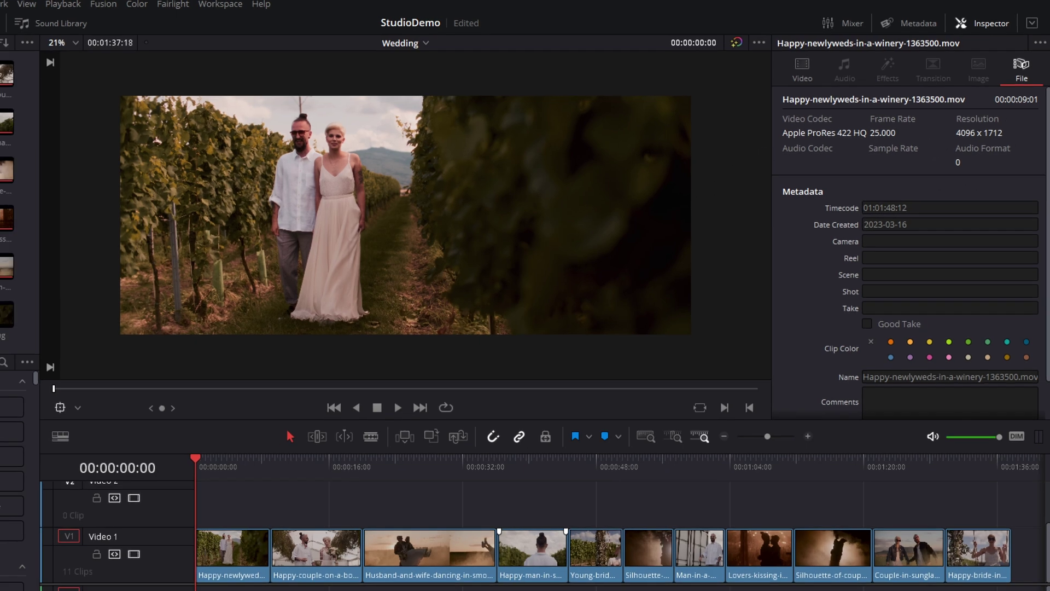
pyautogui.hotkey('shift', '6')
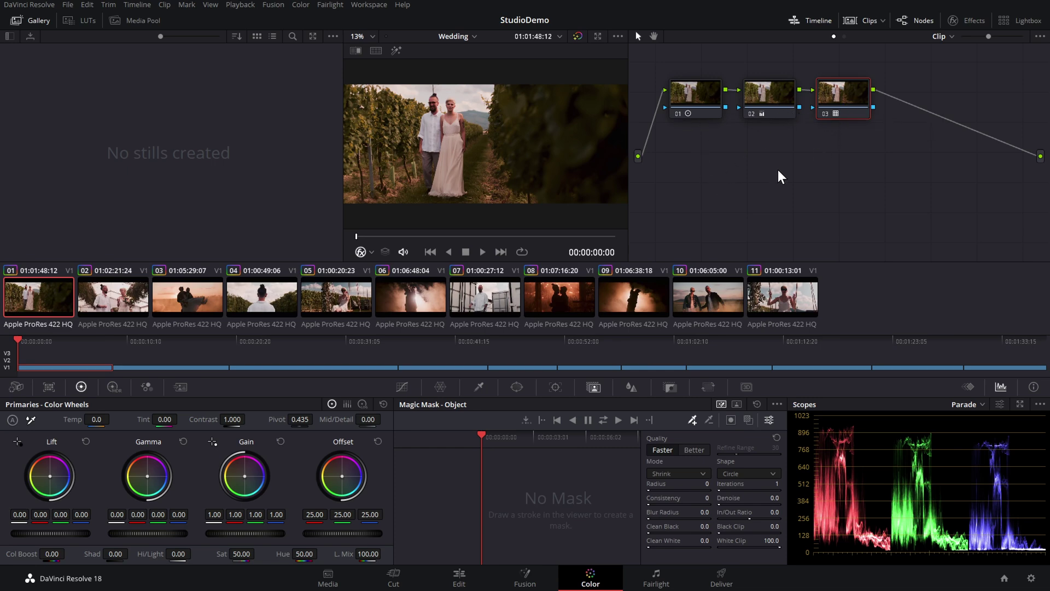
# - Queue the whole Wedding timeline for delivery as MP4 with AV1 NVIDIA encoding and the Very Fast preset, and start rendering
pyautogui.click(722, 581)
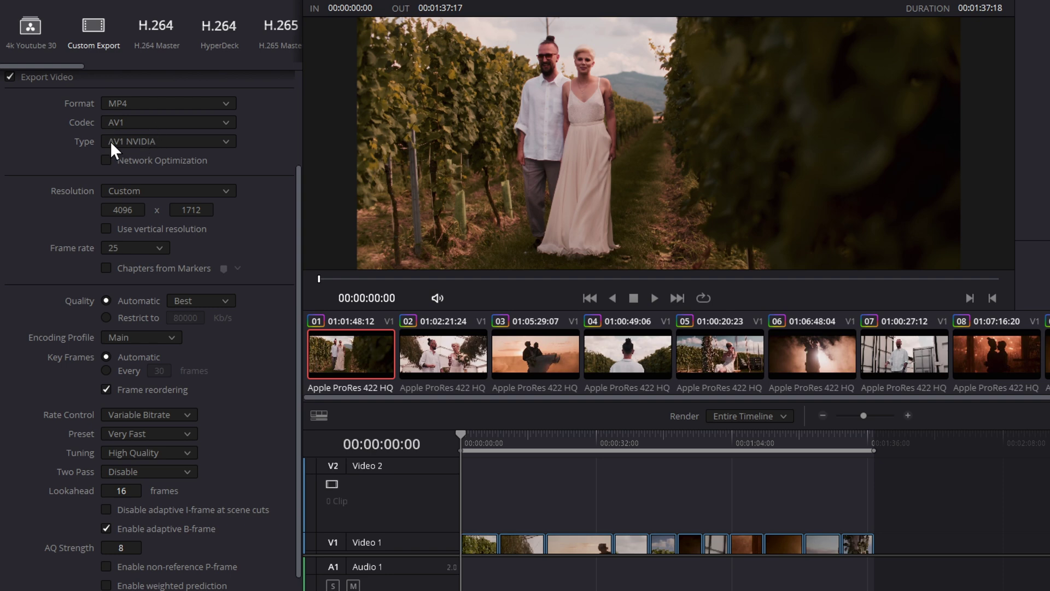
pyautogui.click(155, 140)
pyautogui.click(142, 435)
pyautogui.click(117, 448)
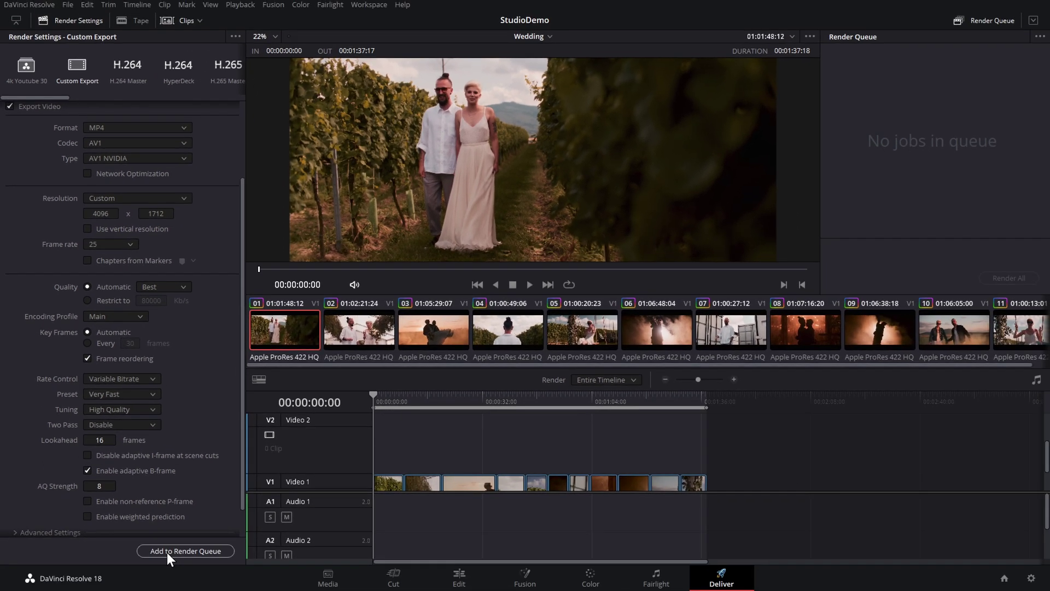
pyautogui.click(166, 552)
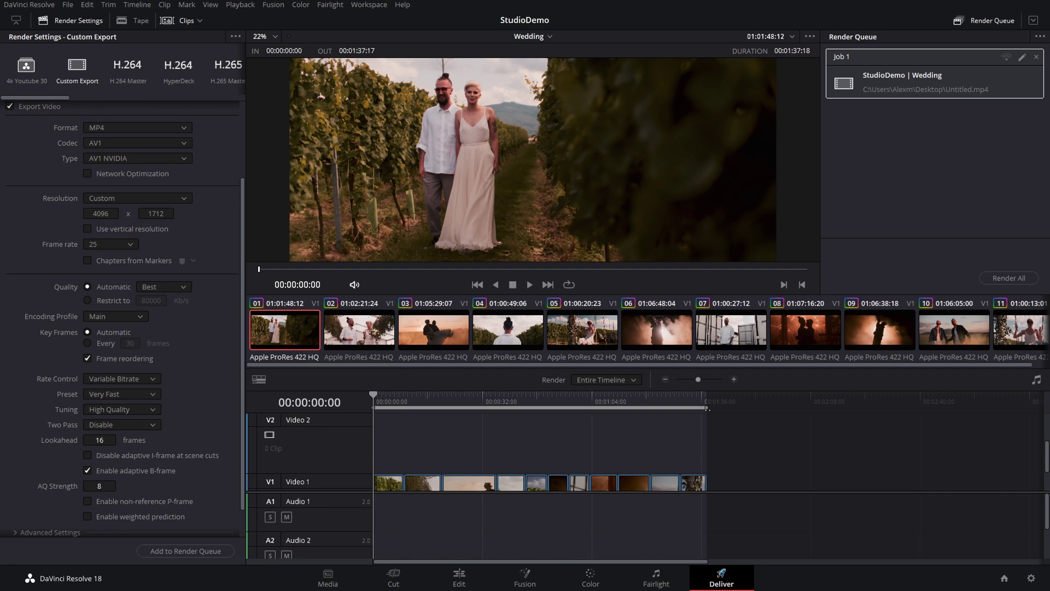
pyautogui.click(1010, 277)
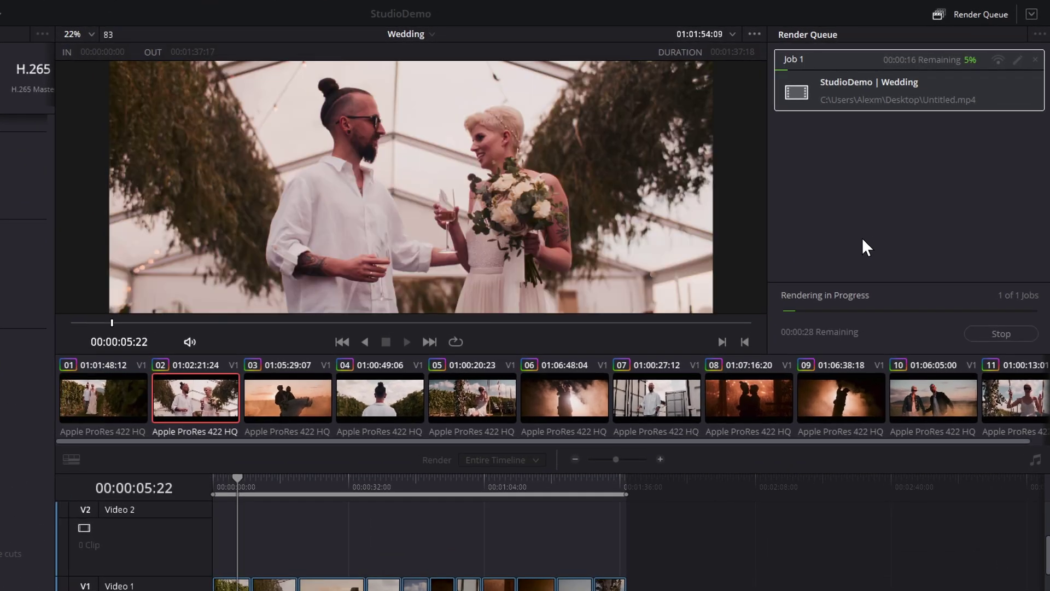